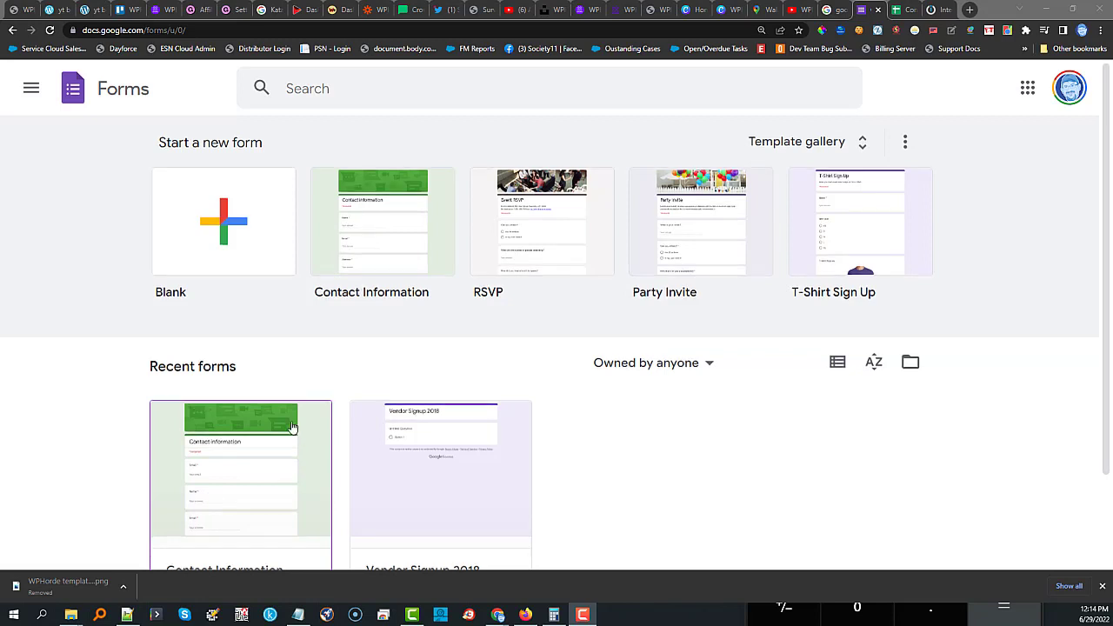
# Scroll down the Forms home page to the Recent forms list.
pyautogui.scroll(-1, 223, 395)
# Open the Contact Information form and delete the duplicate Email question.
pyautogui.click(226, 419)
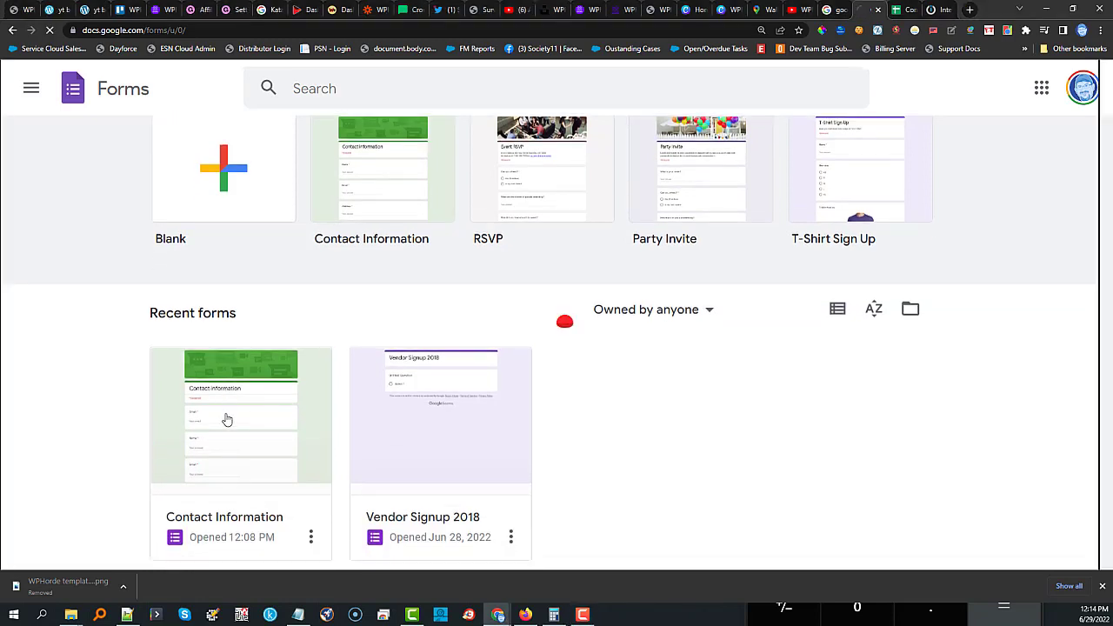
pyautogui.scroll(-1, 396, 349)
pyautogui.scroll(-2, 325, 335)
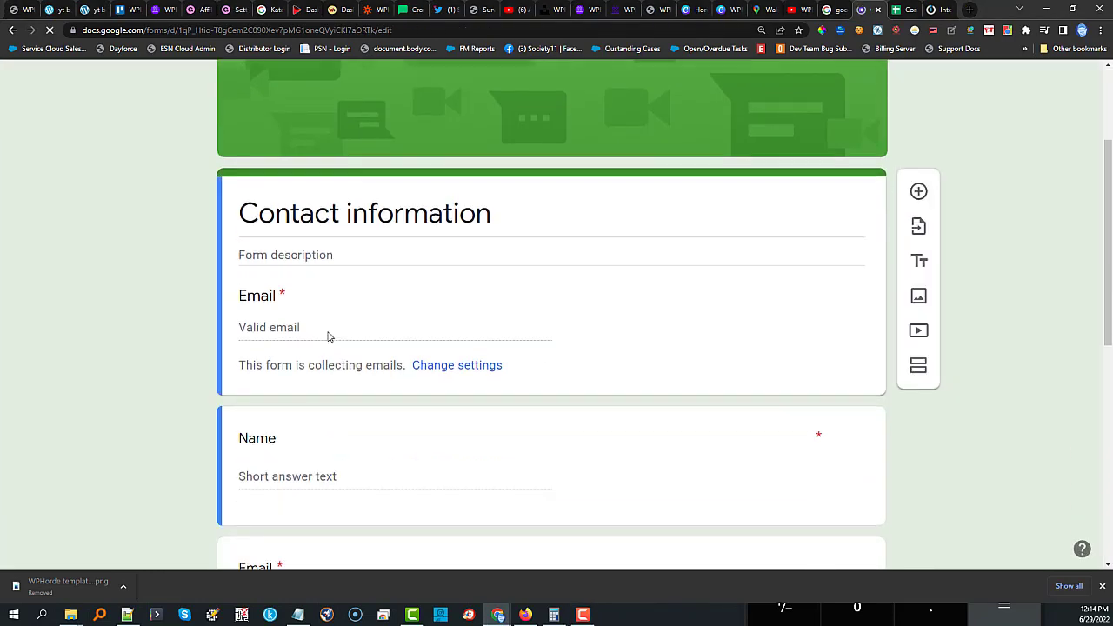
pyautogui.scroll(-2, 304, 341)
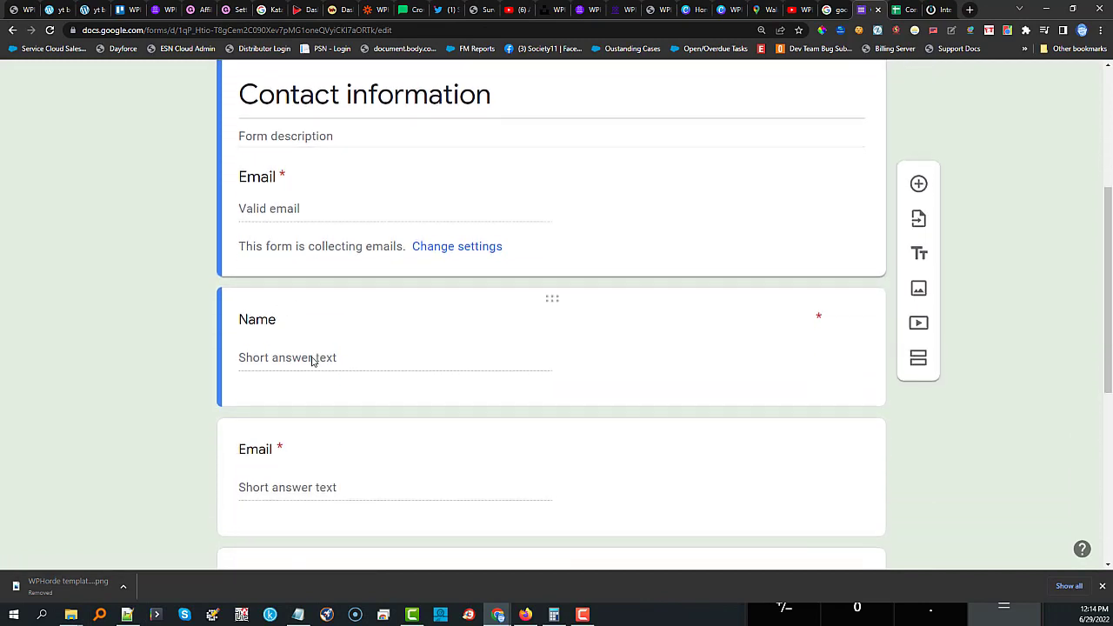
pyautogui.scroll(-2, 782, 461)
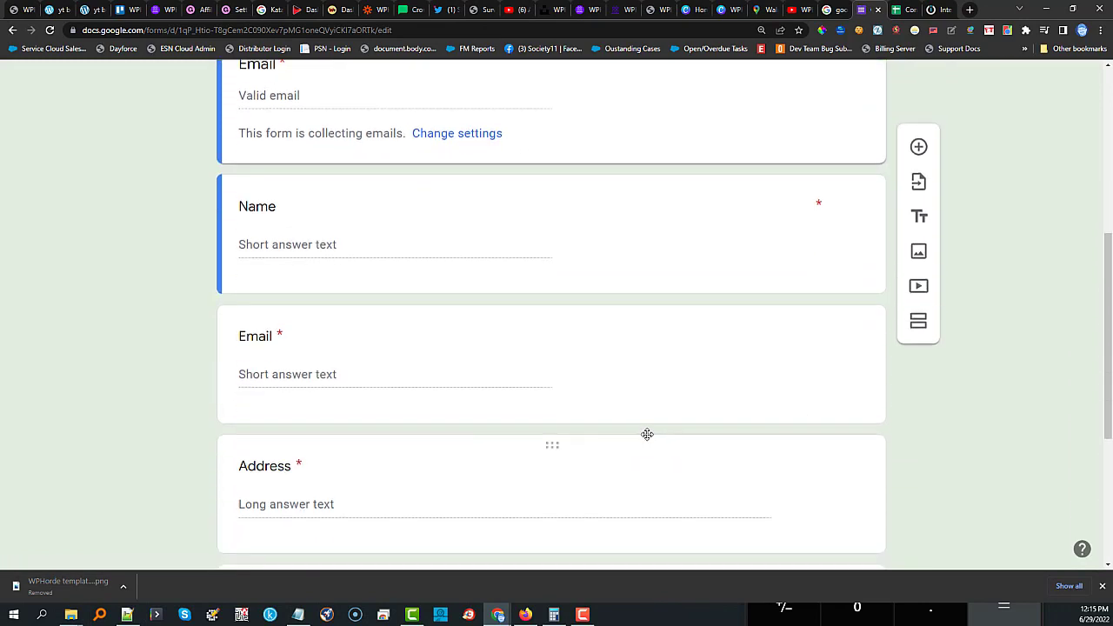
pyautogui.click(638, 371)
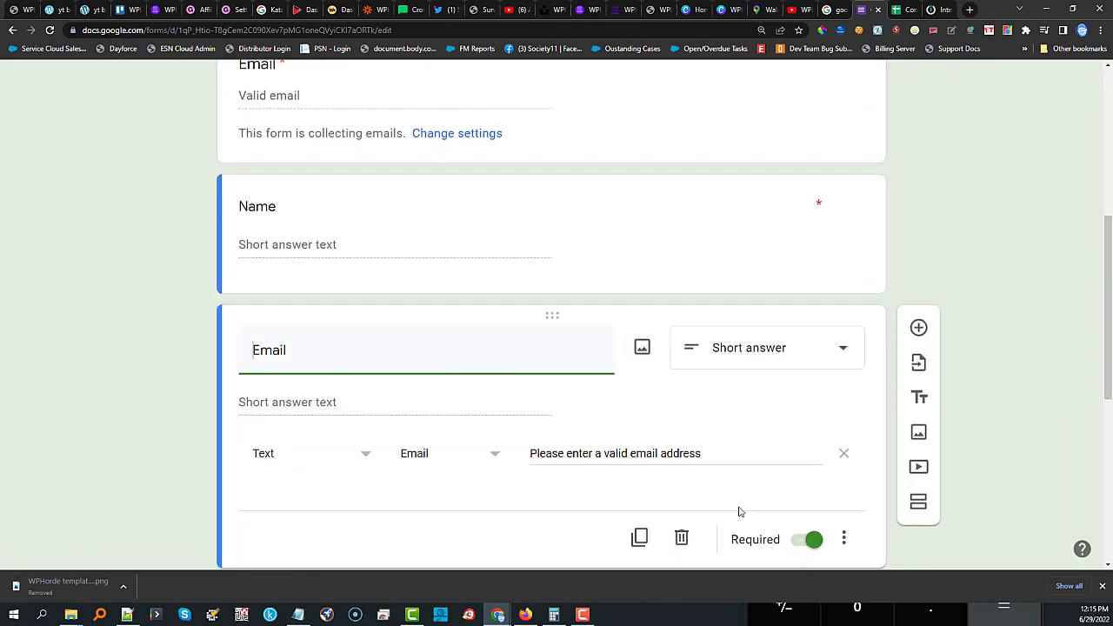
pyautogui.click(682, 540)
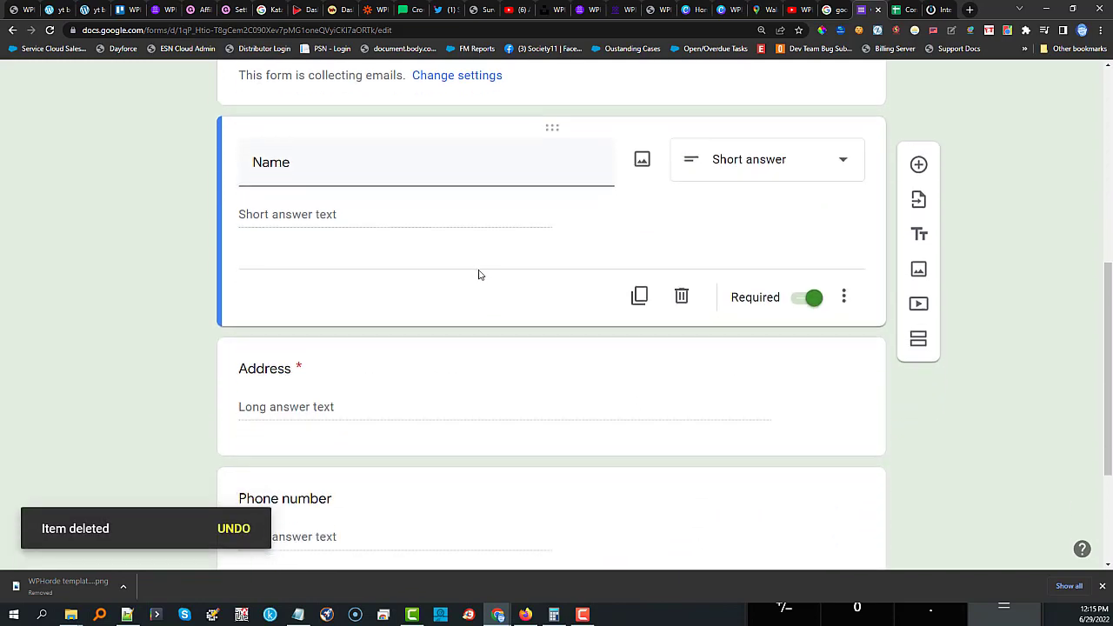
# Delete the Phone number and Address questions, leaving Email, Name and Comments.
pyautogui.scroll(-4, 432, 273)
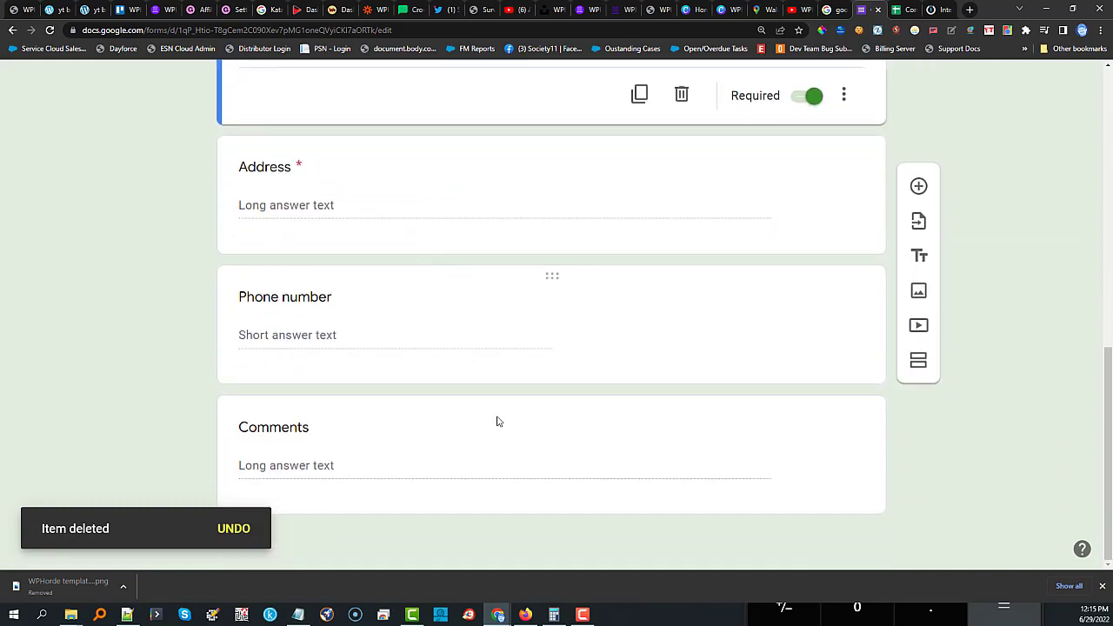
pyautogui.scroll(8, 747, 328)
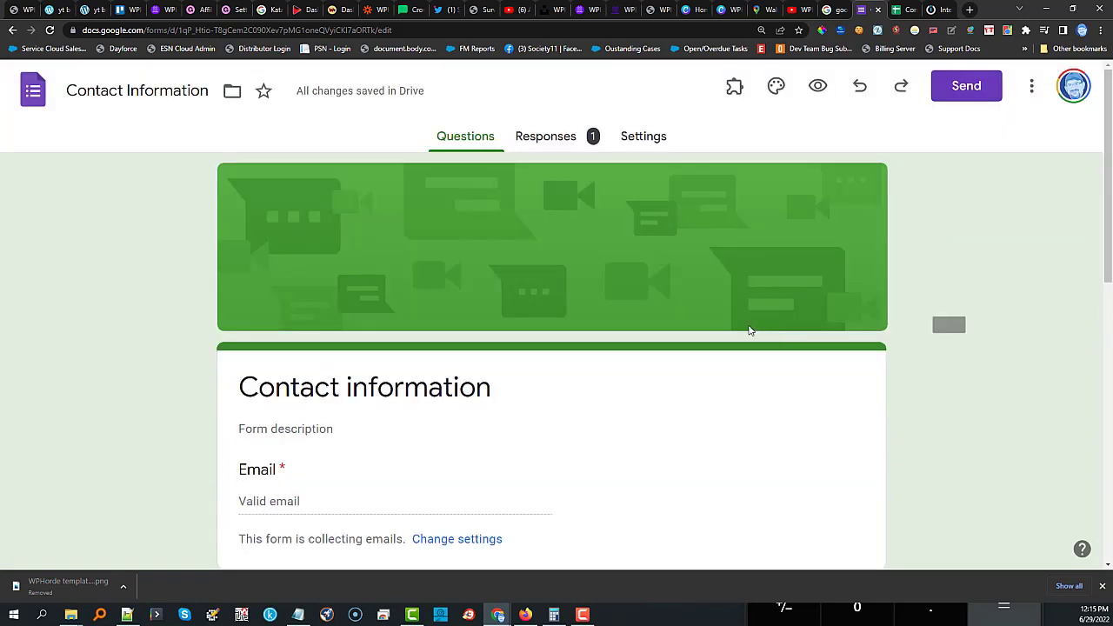
pyautogui.scroll(-3, 708, 415)
pyautogui.scroll(-5, 660, 380)
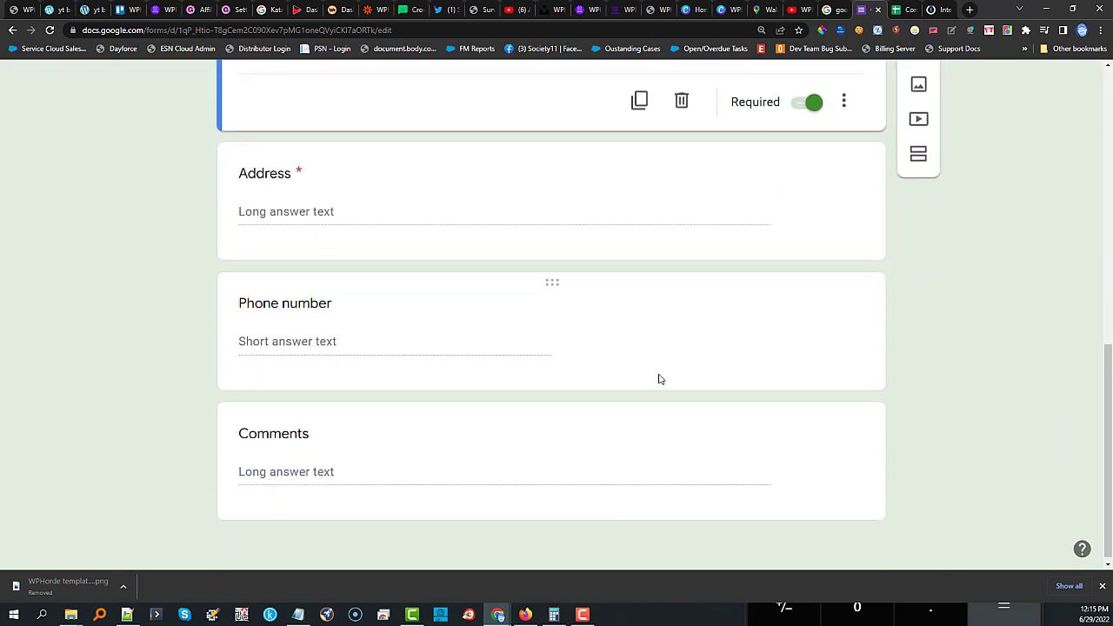
pyautogui.click(702, 319)
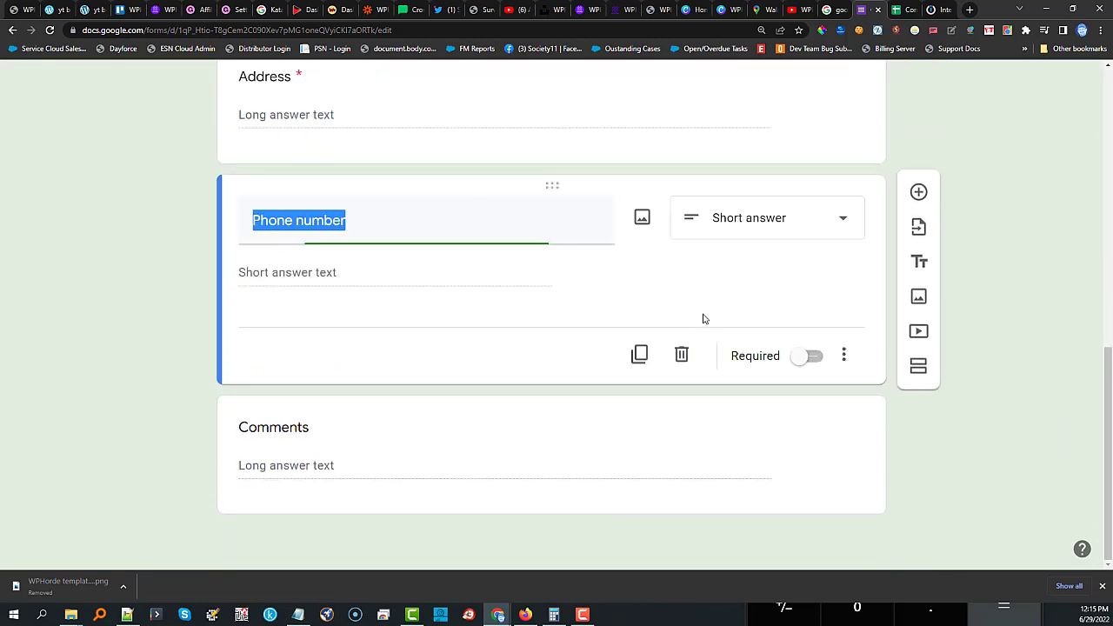
pyautogui.click(681, 355)
pyautogui.scroll(3, 727, 323)
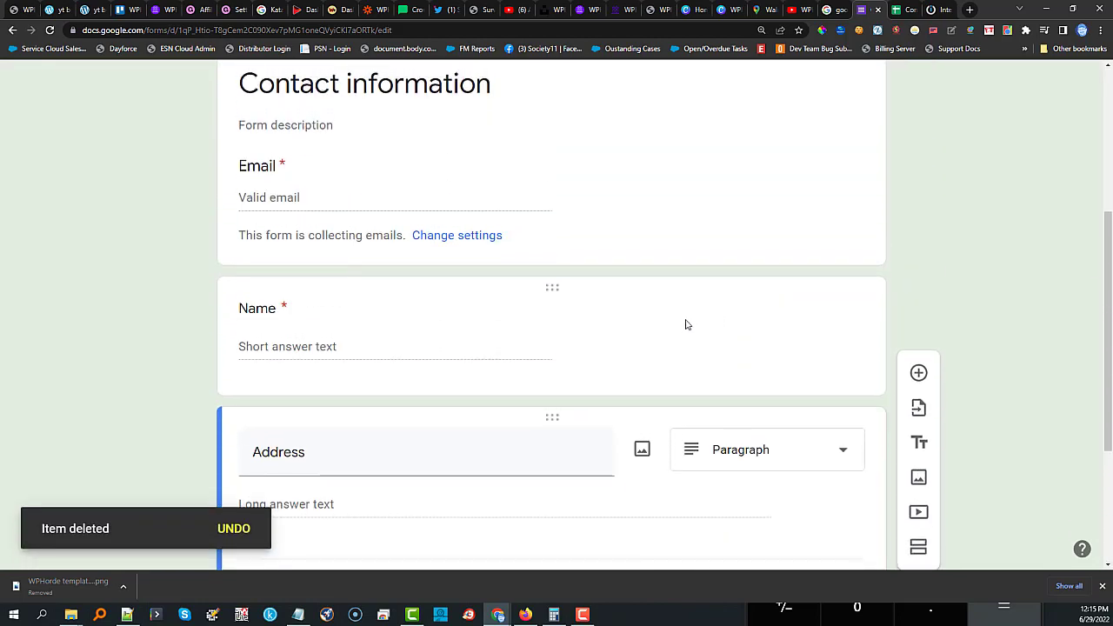
pyautogui.scroll(-2, 686, 322)
pyautogui.click(680, 485)
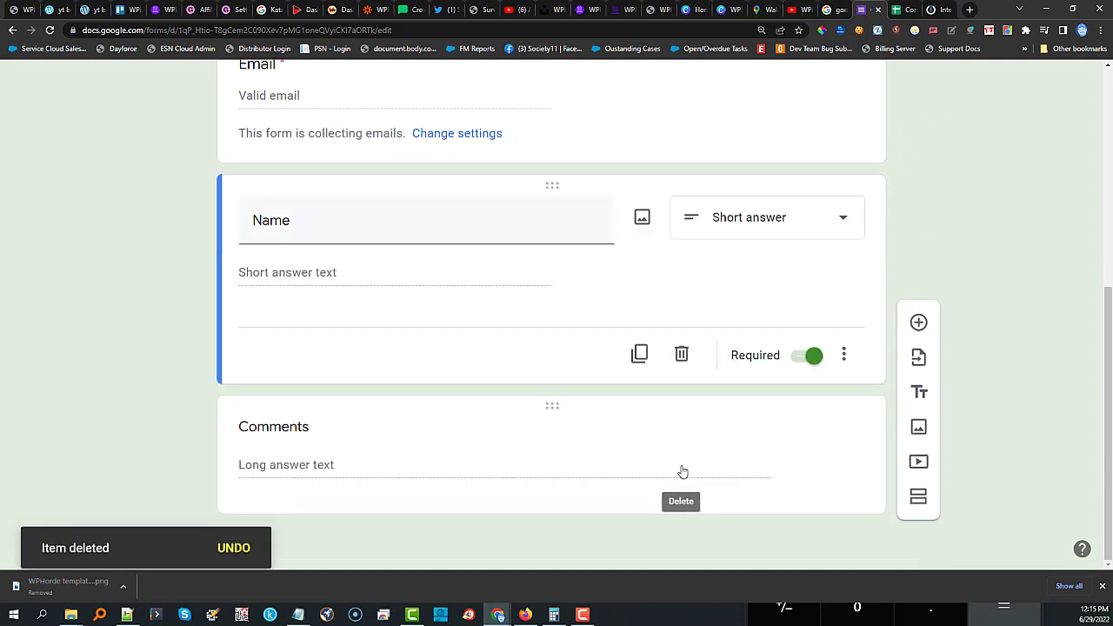
pyautogui.scroll(2, 599, 268)
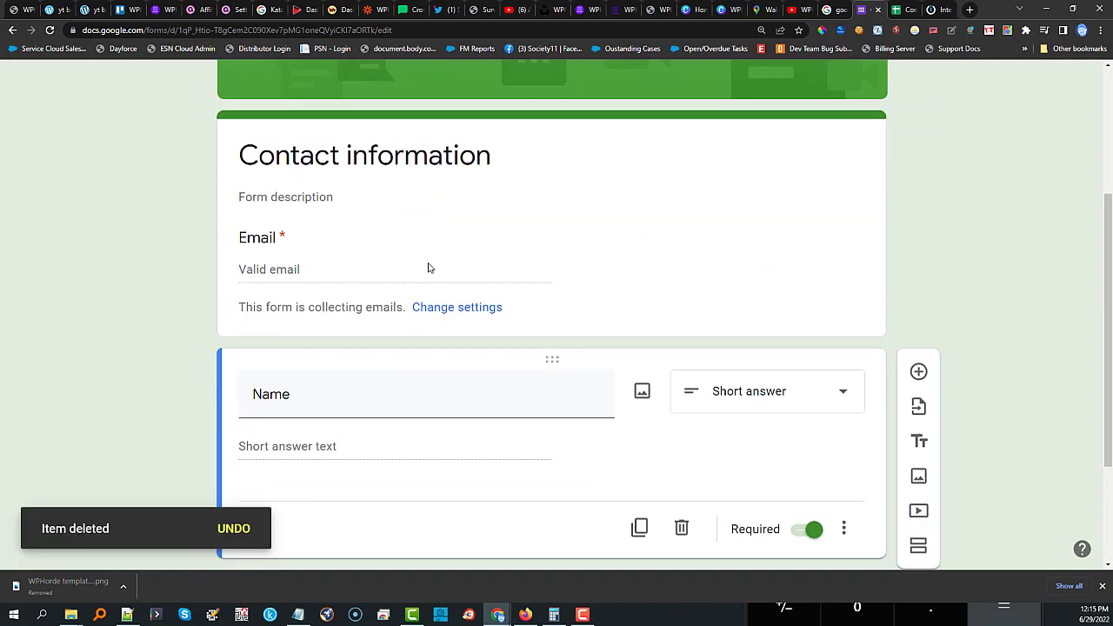
pyautogui.scroll(-2, 464, 332)
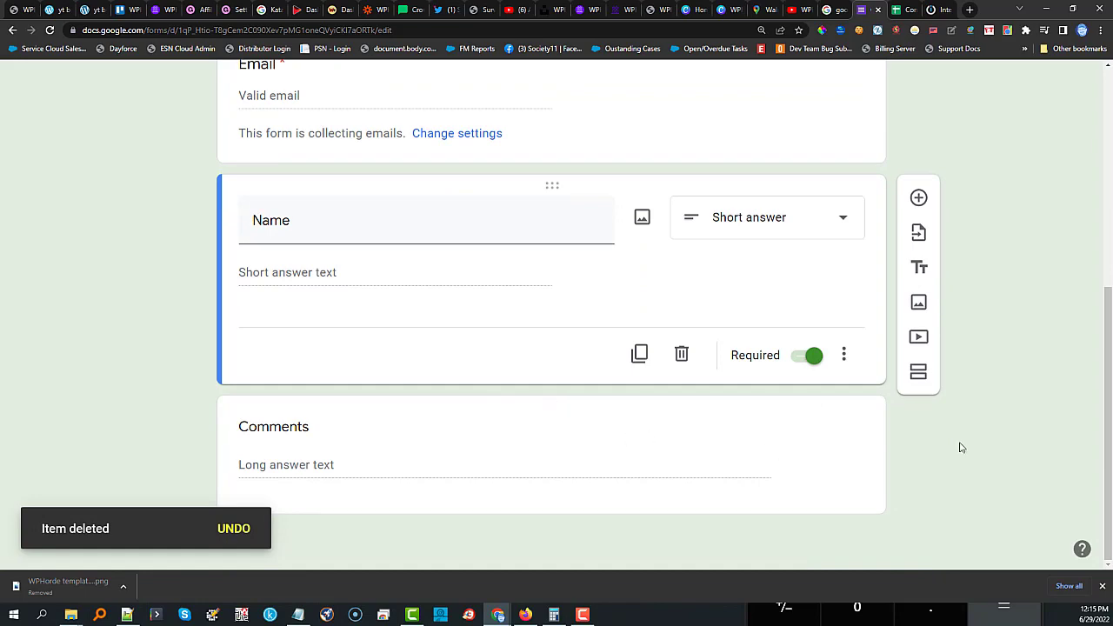
pyautogui.scroll(5, 960, 447)
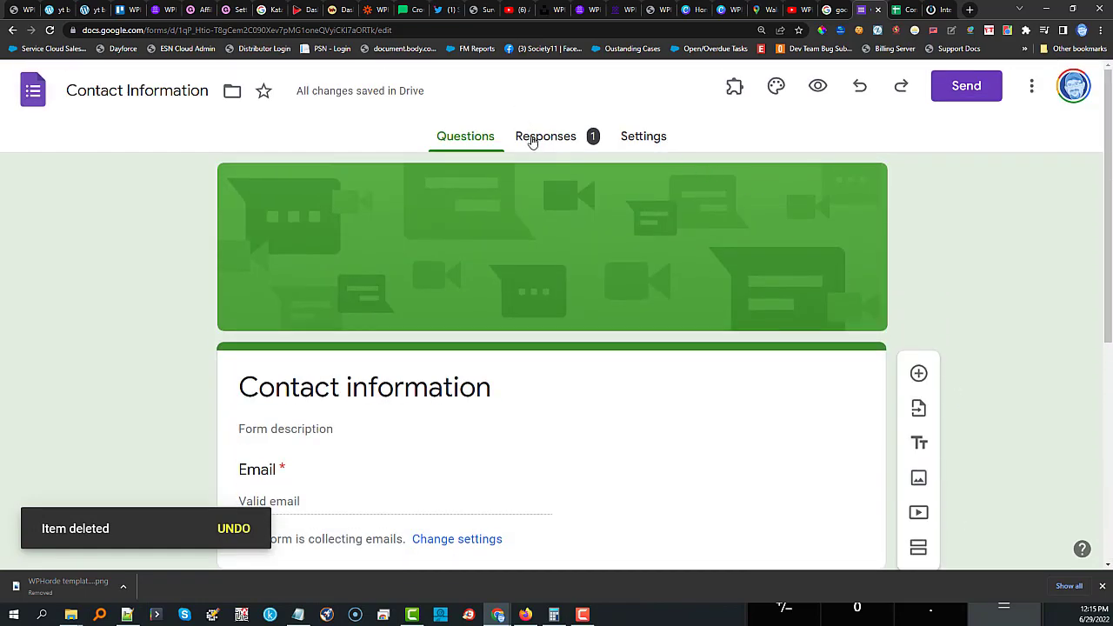
# Review the form's 1 response, toggle Accepting responses off and on, and check its responses sheet.
pyautogui.click(531, 141)
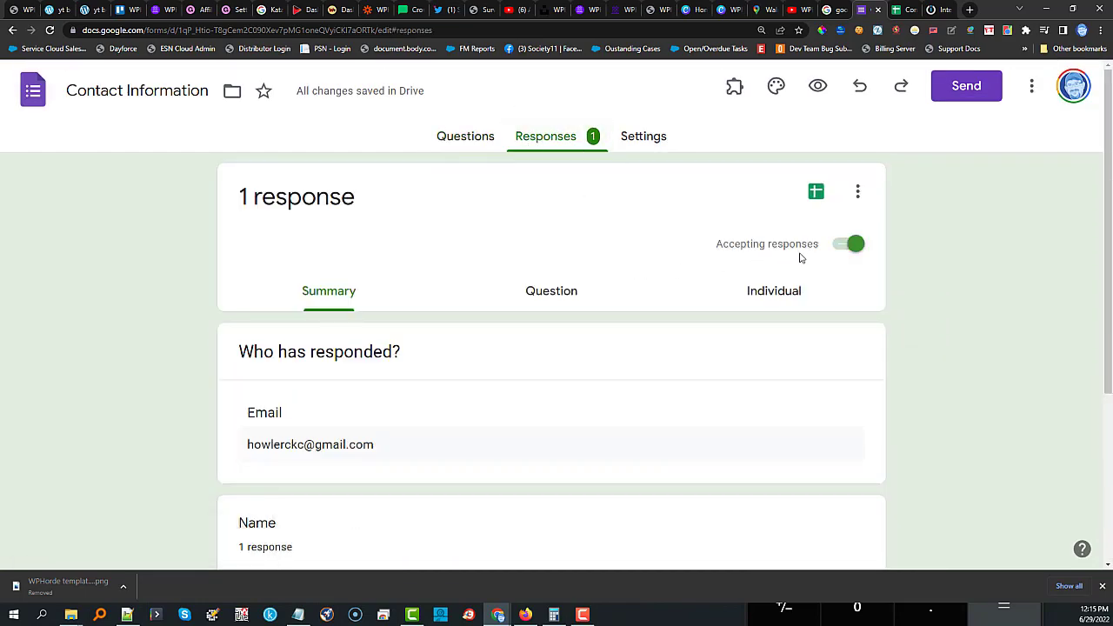
pyautogui.click(848, 246)
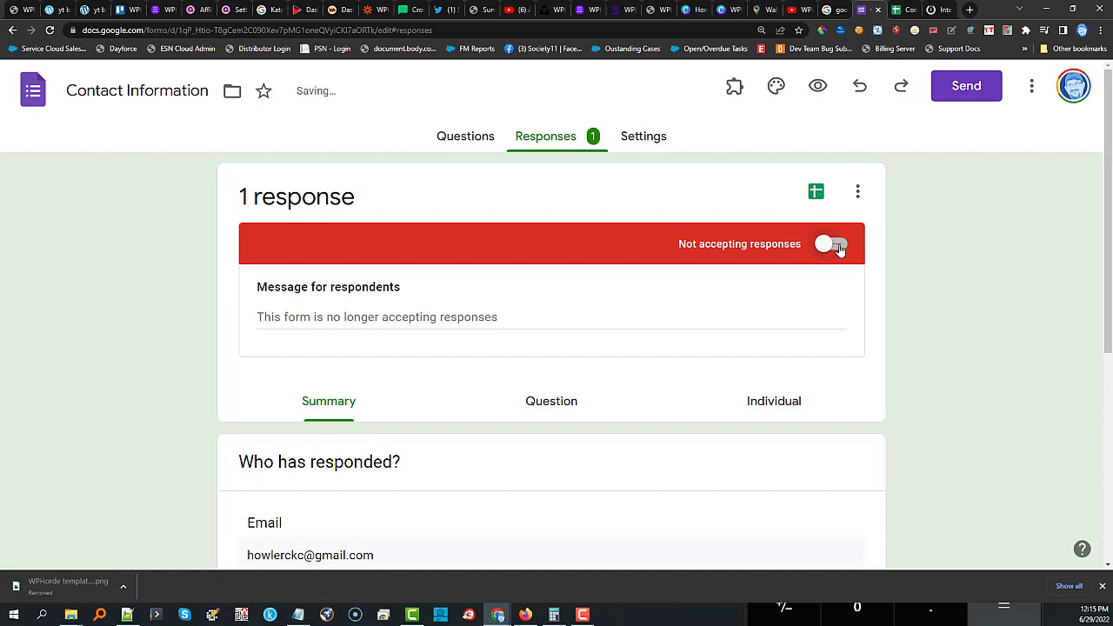
pyautogui.click(838, 248)
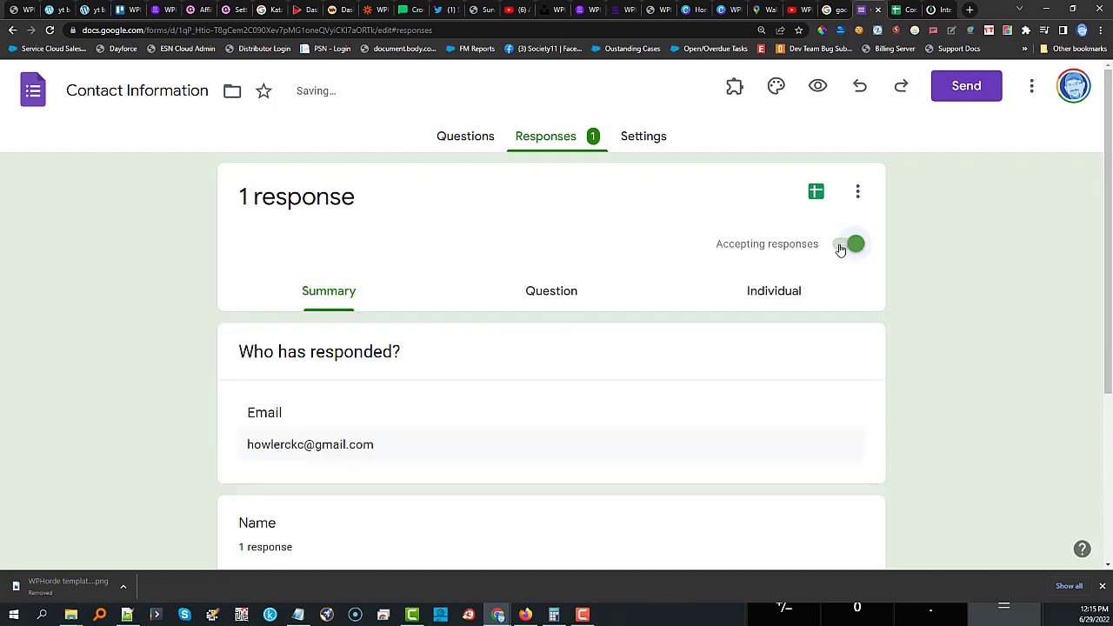
pyautogui.click(814, 191)
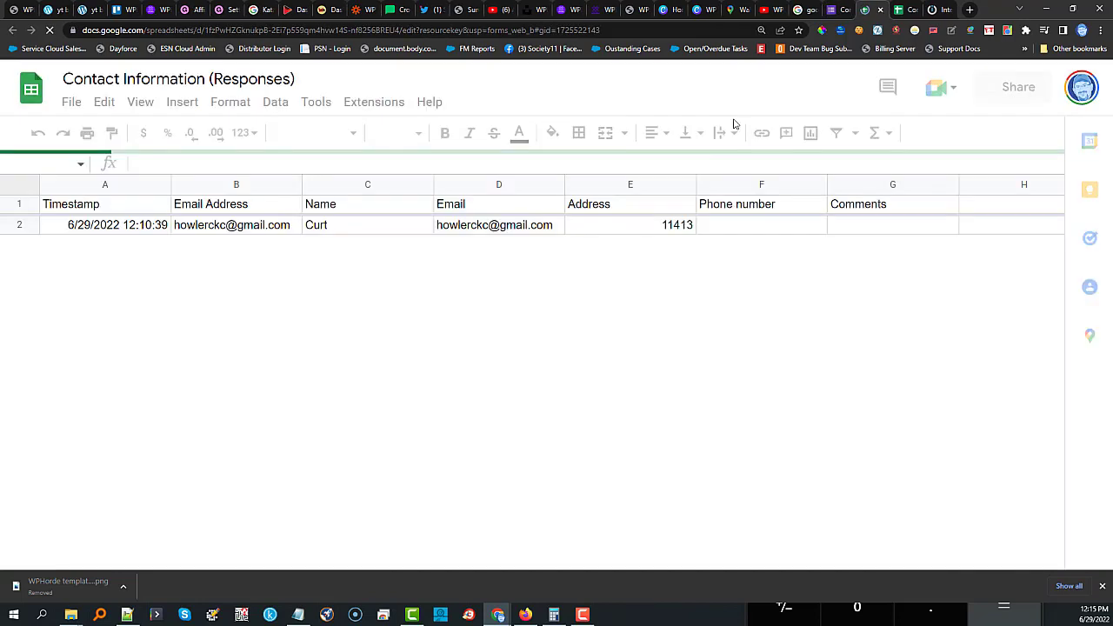
pyautogui.click(836, 10)
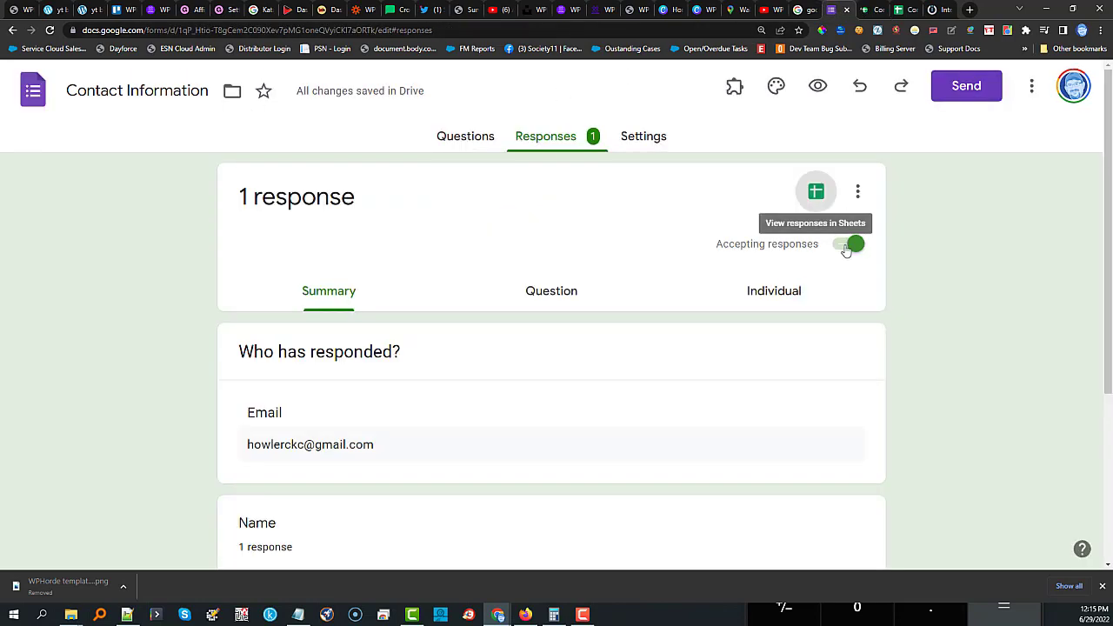
pyautogui.click(857, 193)
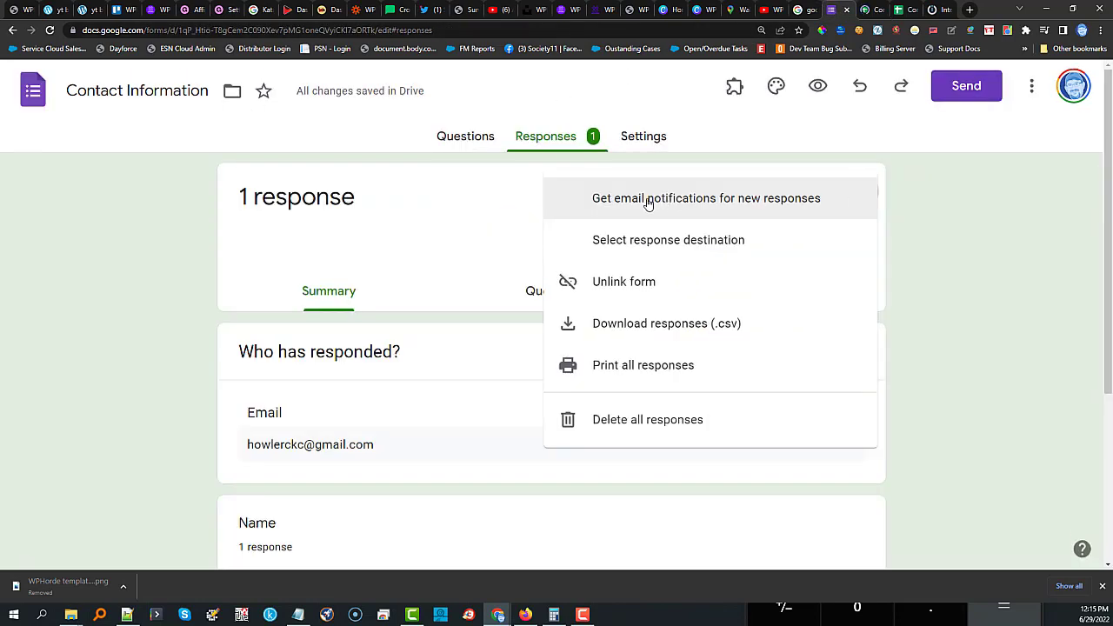
# Unlink the old responses spreadsheet and rename the form to 'Contact Info'.
pyautogui.click(615, 285)
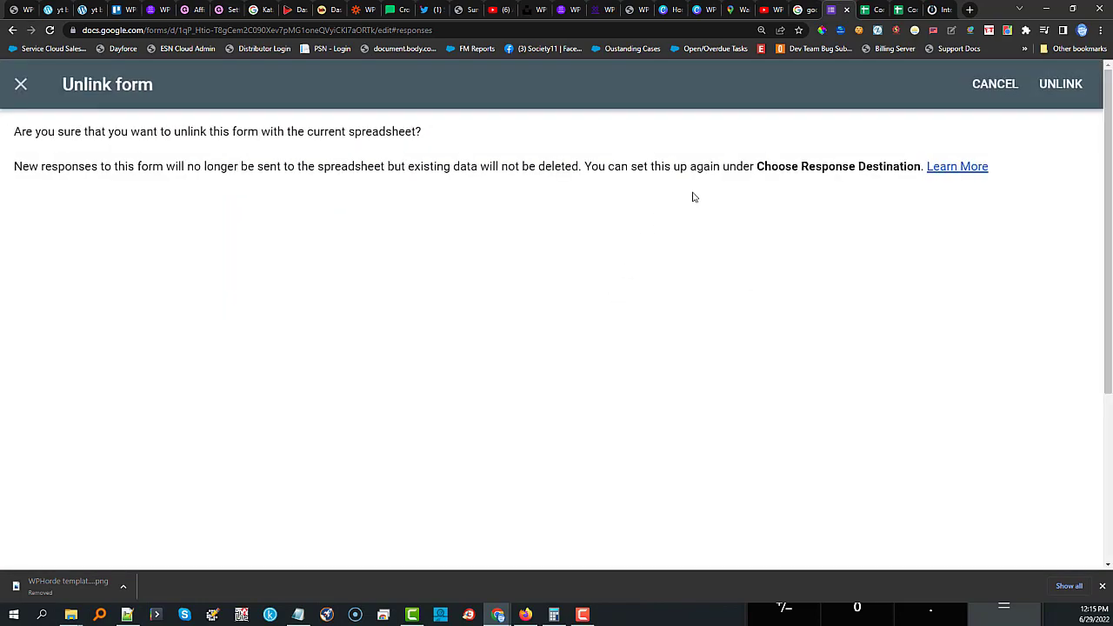
pyautogui.click(1067, 81)
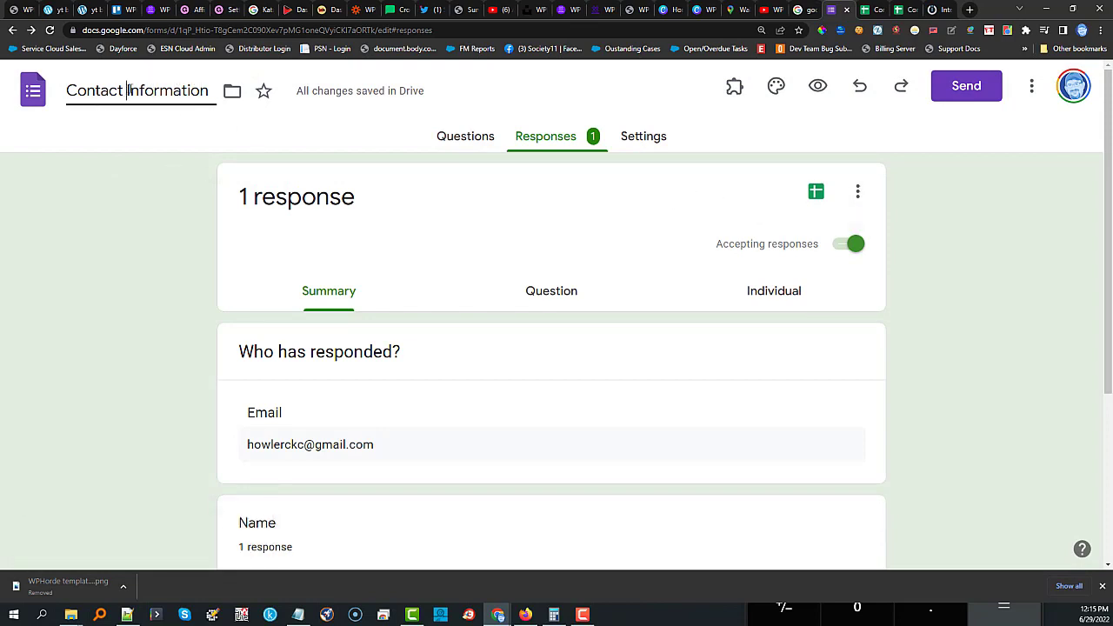
pyautogui.moveTo(126, 90); pyautogui.dragTo(221, 96)
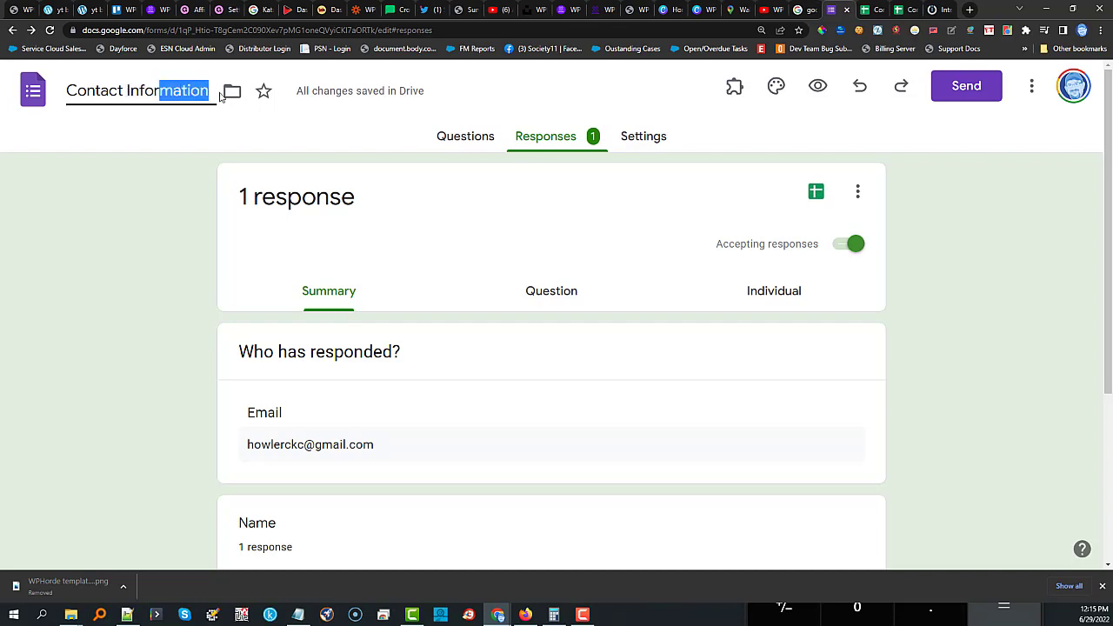
pyautogui.press('BackSpace')
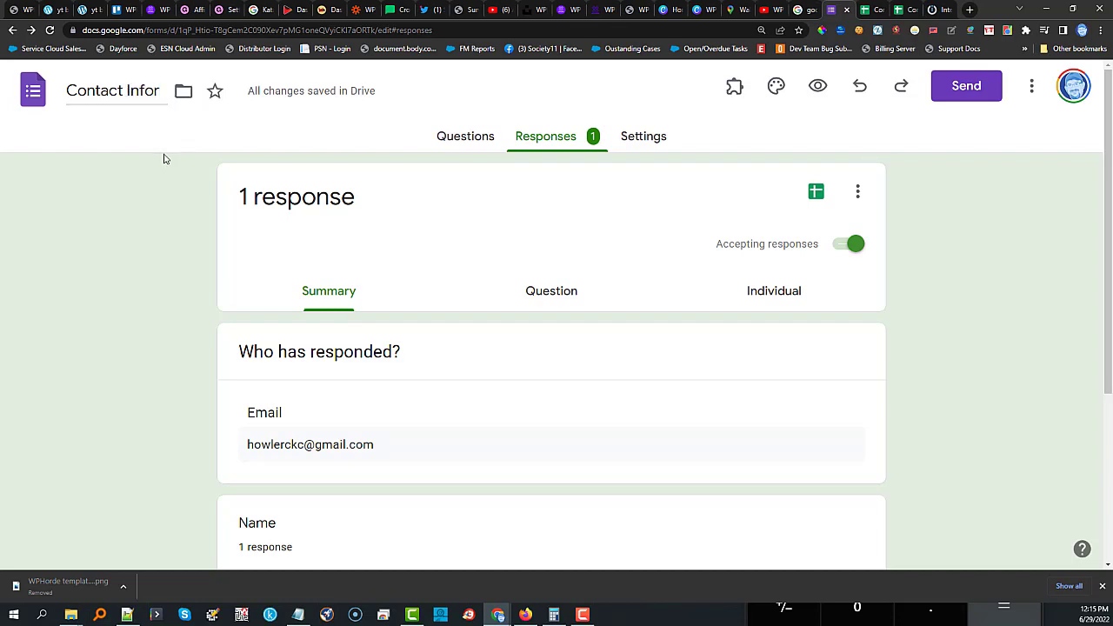
pyautogui.press('BackSpace')
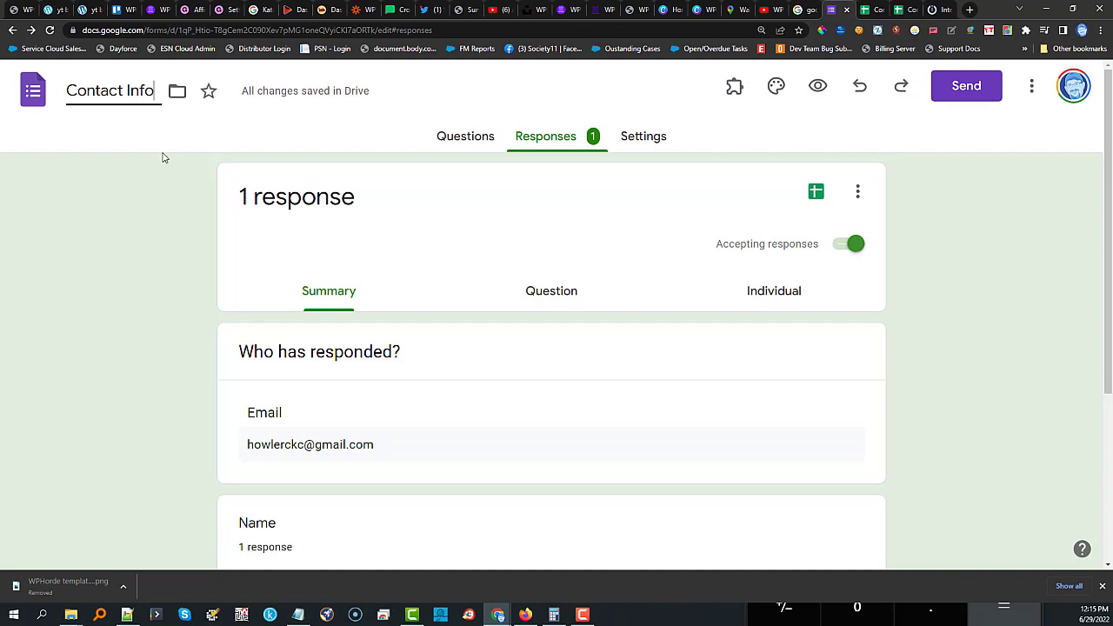
pyautogui.click(163, 171)
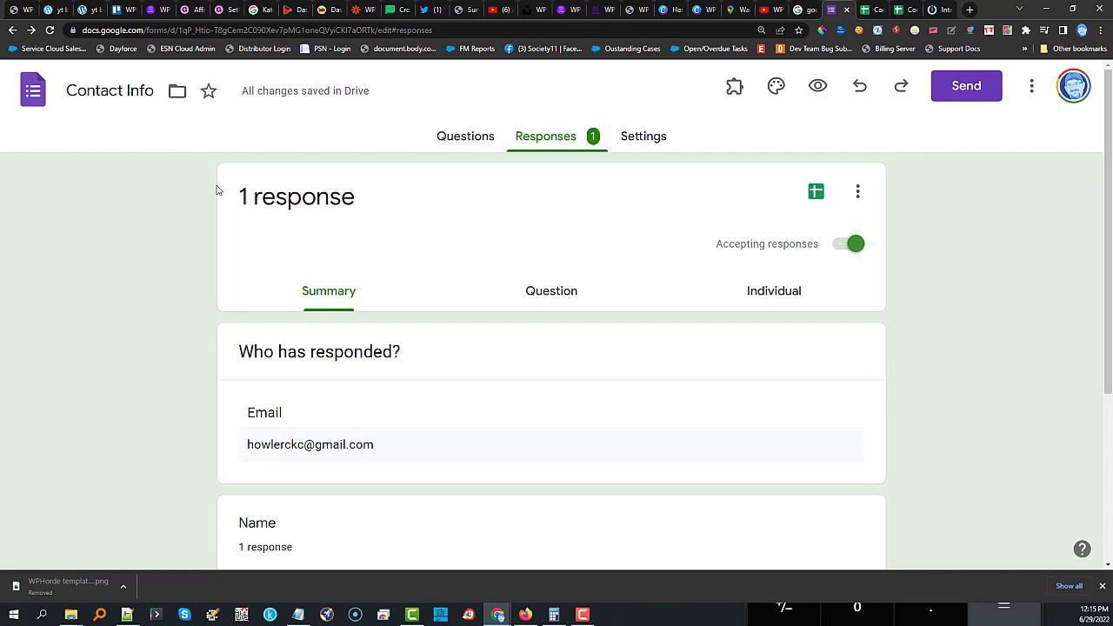
# Link a new 'Contact Info (Responses)' spreadsheet with Timestamp, Email Address, Name and Comments columns.
pyautogui.click(815, 193)
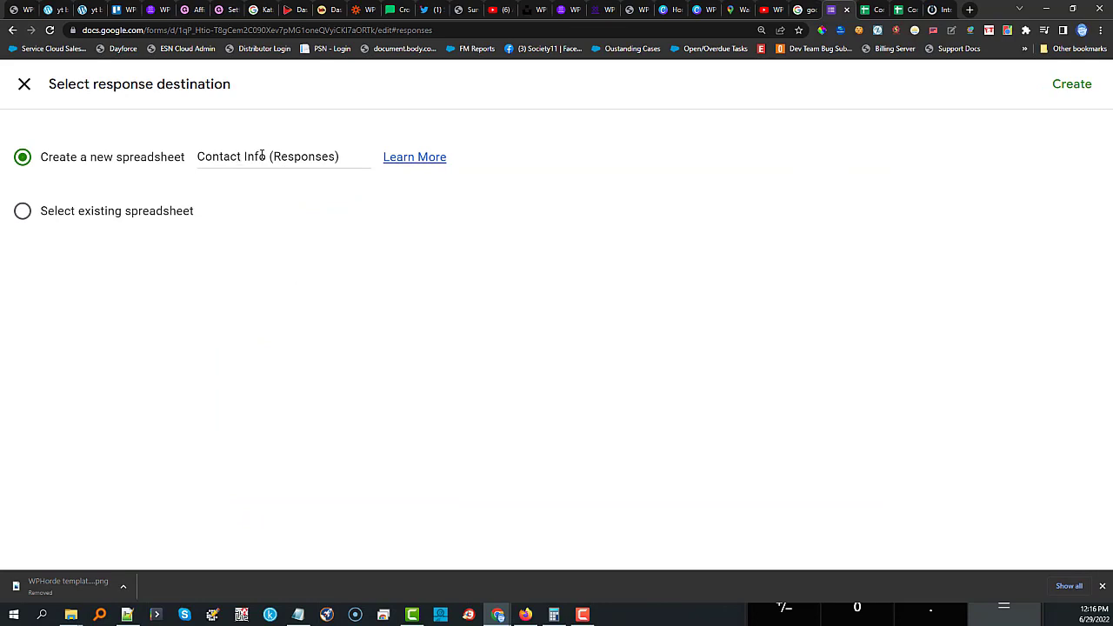
pyautogui.click(1069, 85)
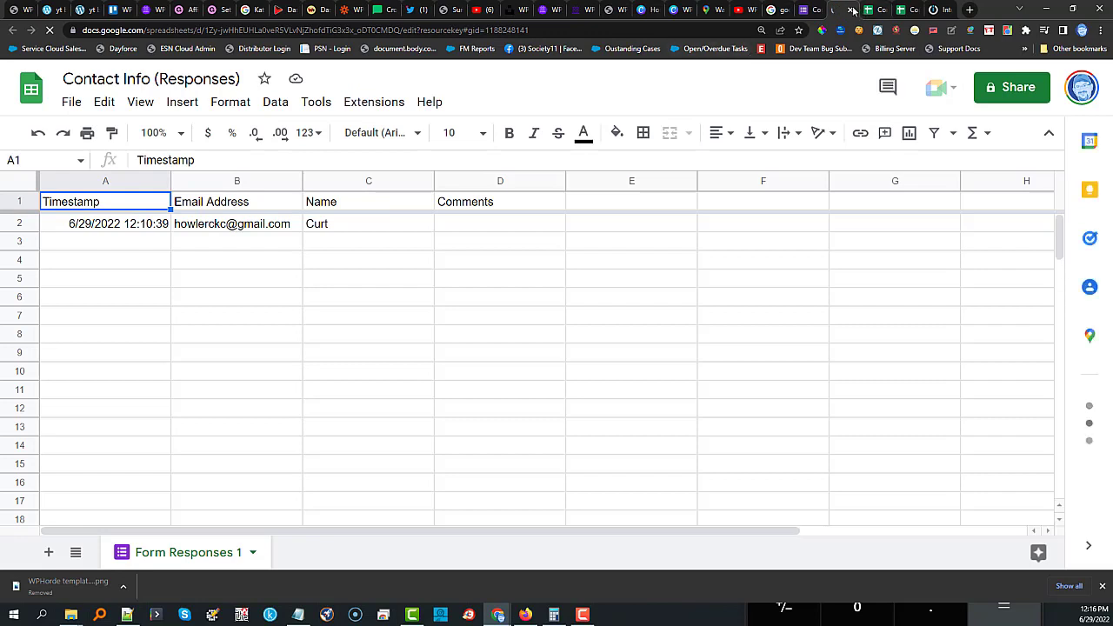
pyautogui.click(797, 11)
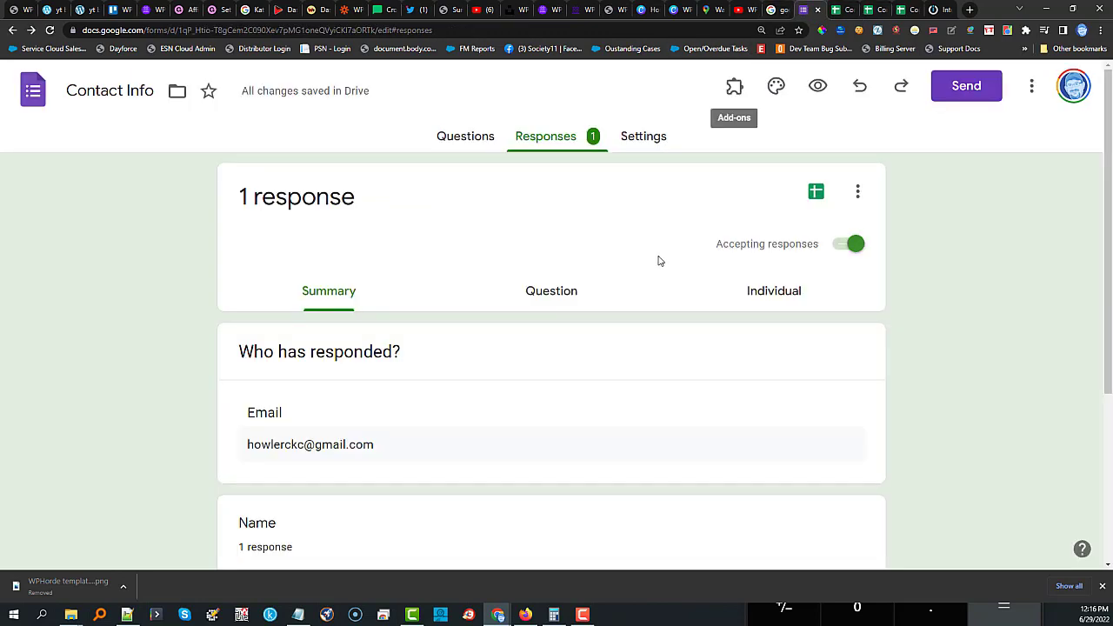
pyautogui.scroll(-1, 569, 310)
pyautogui.scroll(-2, 569, 311)
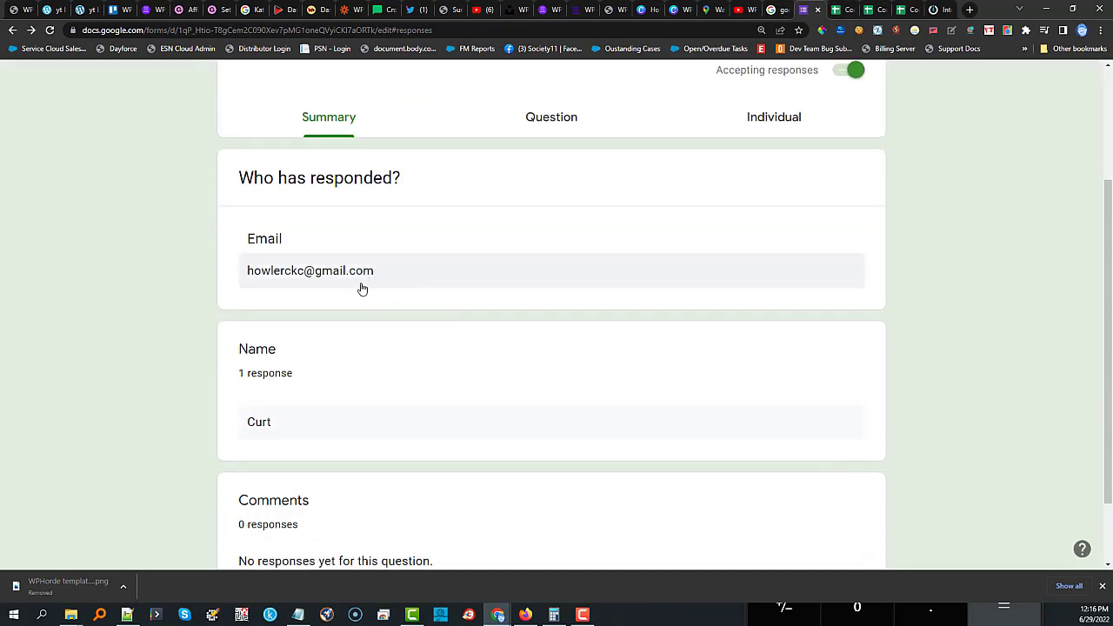
pyautogui.scroll(-1, 330, 393)
pyautogui.scroll(3, 353, 379)
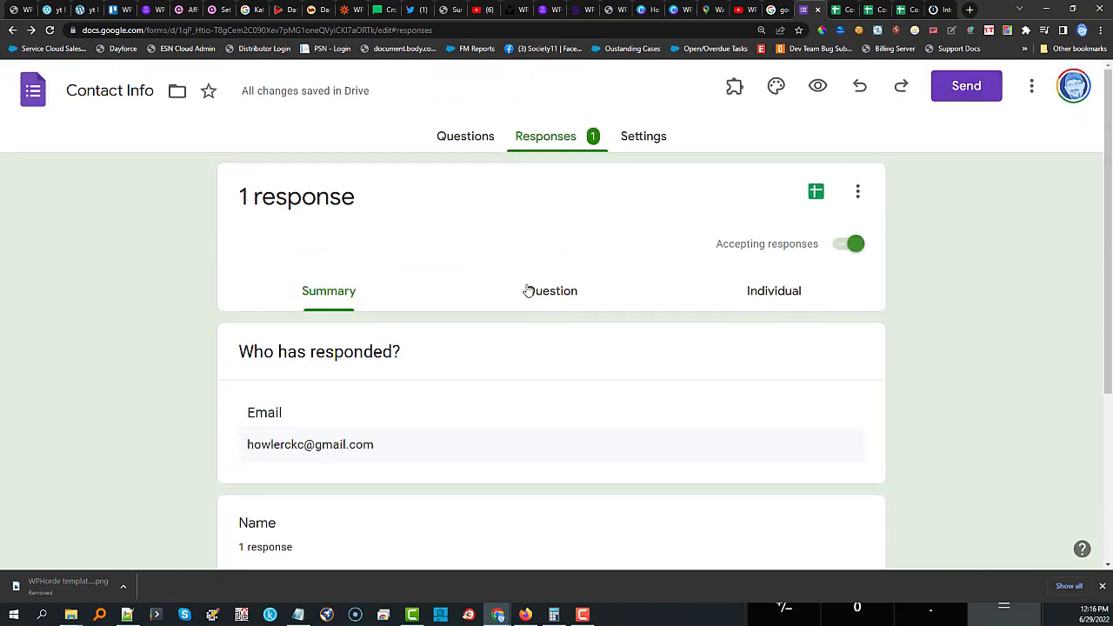
# Turn off Limit to 1 response in the form's Responses settings.
pyautogui.click(633, 137)
pyautogui.scroll(-2, 759, 321)
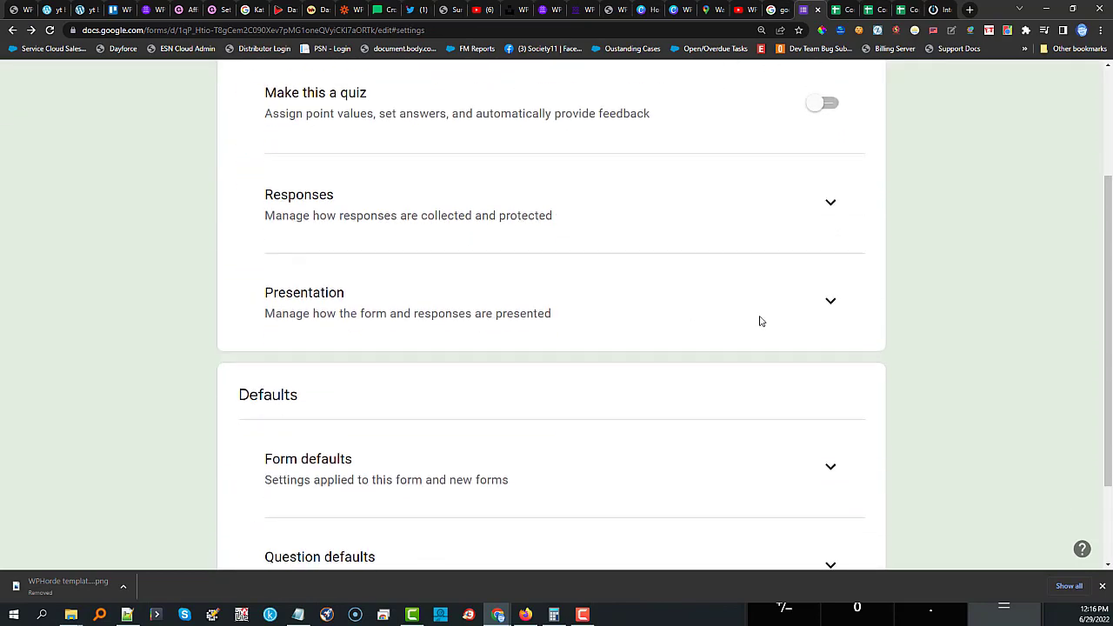
pyautogui.click(830, 203)
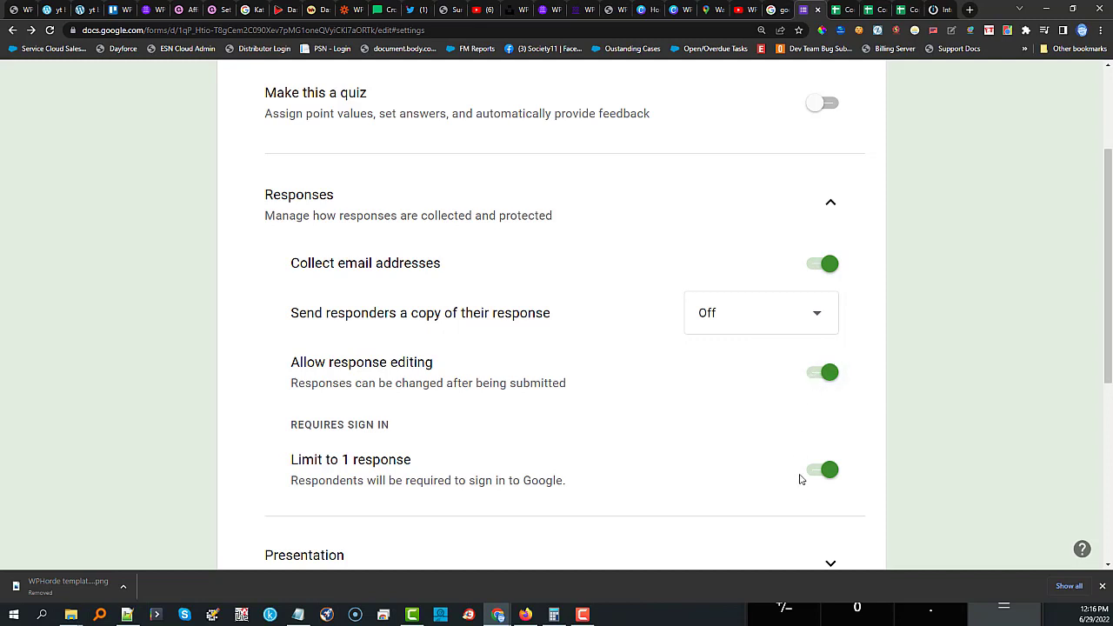
pyautogui.scroll(-2, 683, 434)
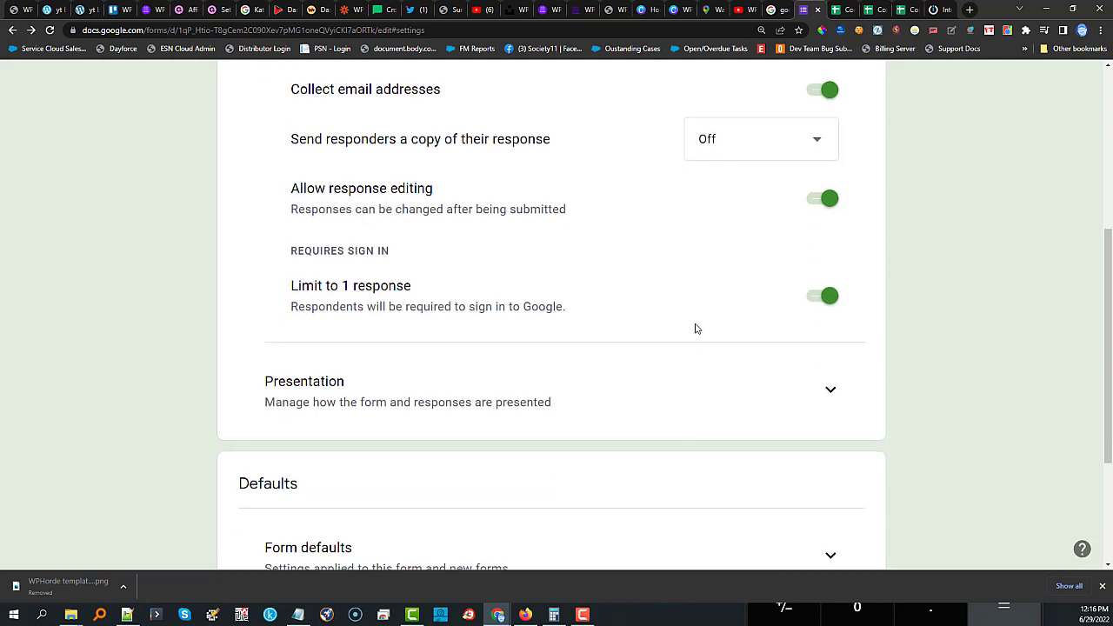
pyautogui.click(811, 299)
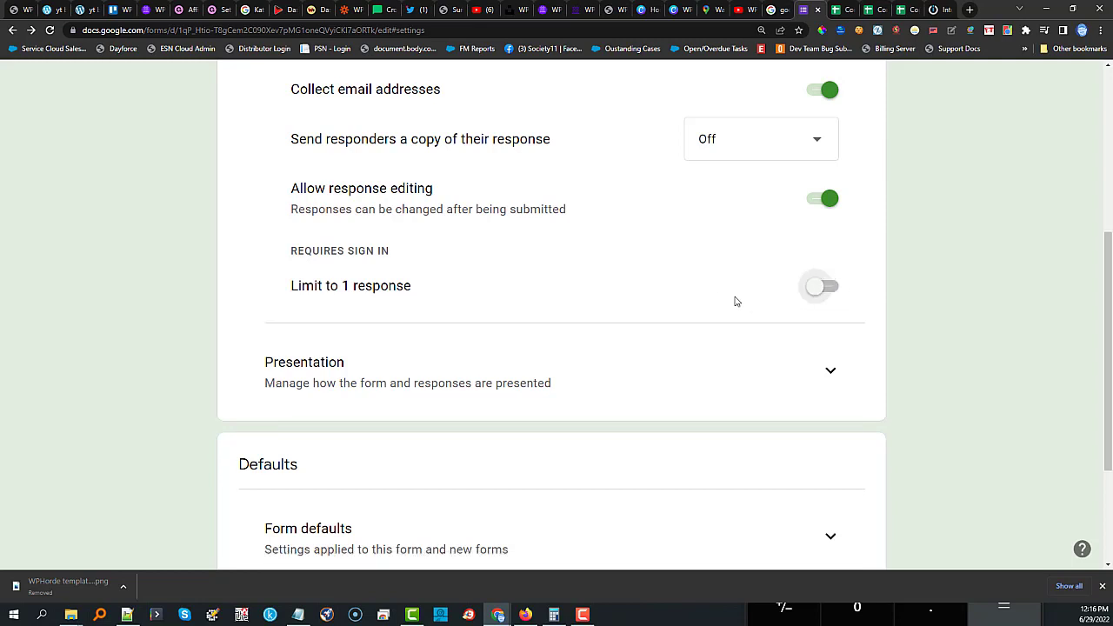
# Turn off Collect email addresses by default under Form defaults.
pyautogui.scroll(-3, 658, 299)
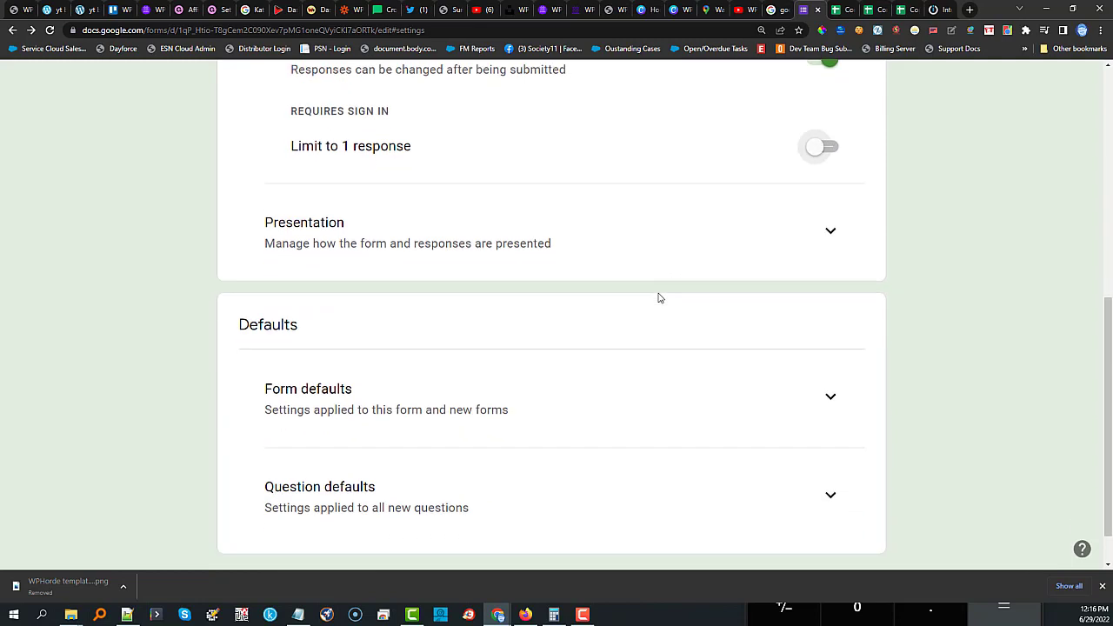
pyautogui.click(832, 348)
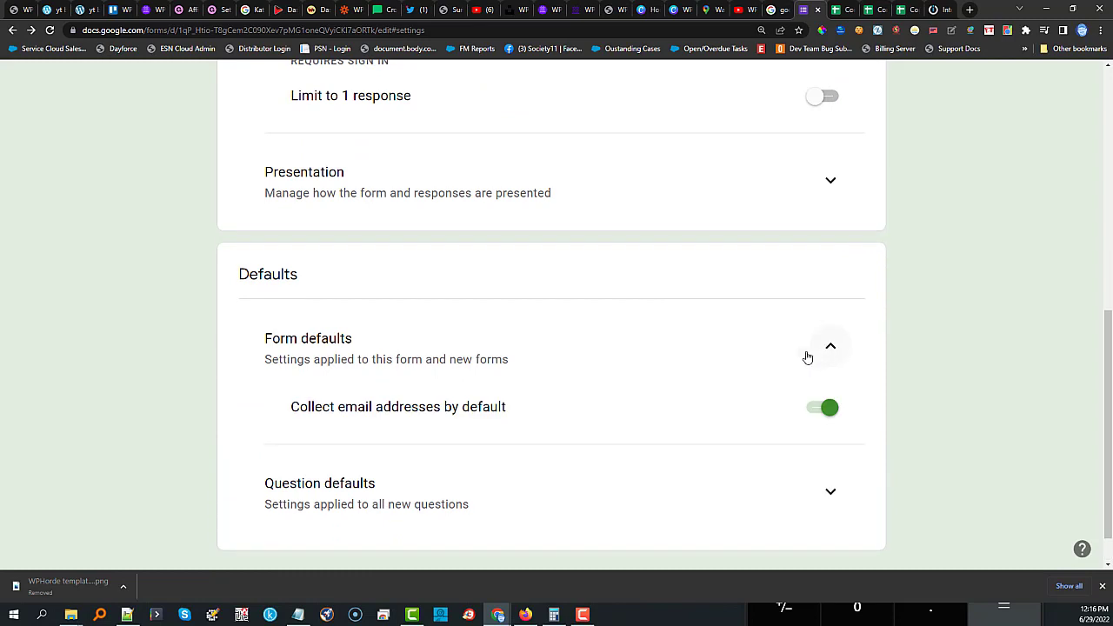
pyautogui.scroll(-1, 477, 385)
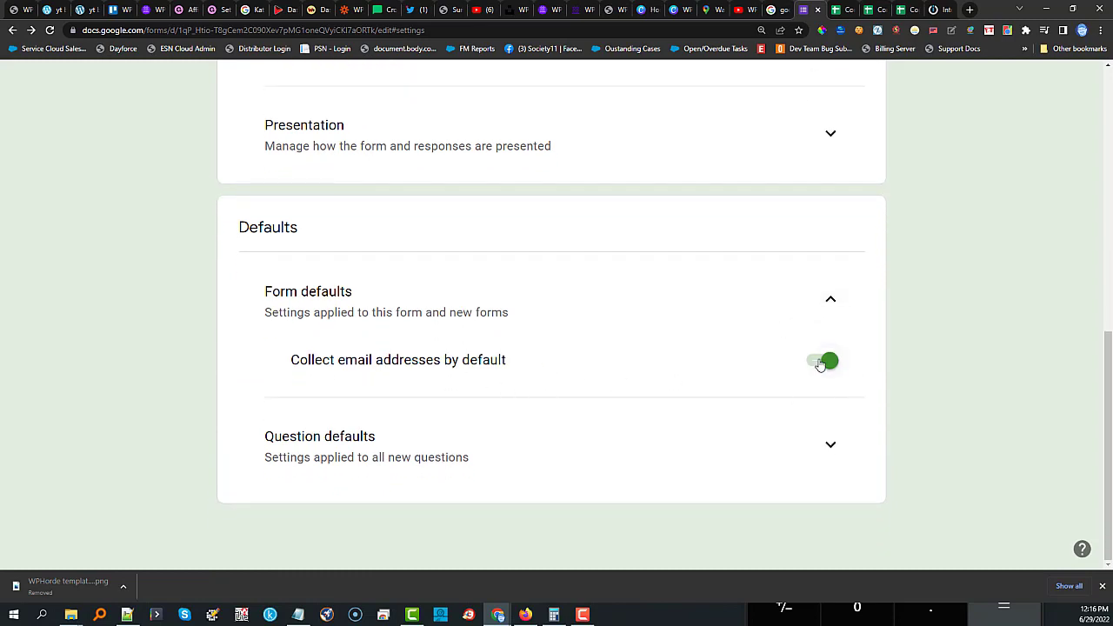
pyautogui.click(817, 363)
pyautogui.click(830, 444)
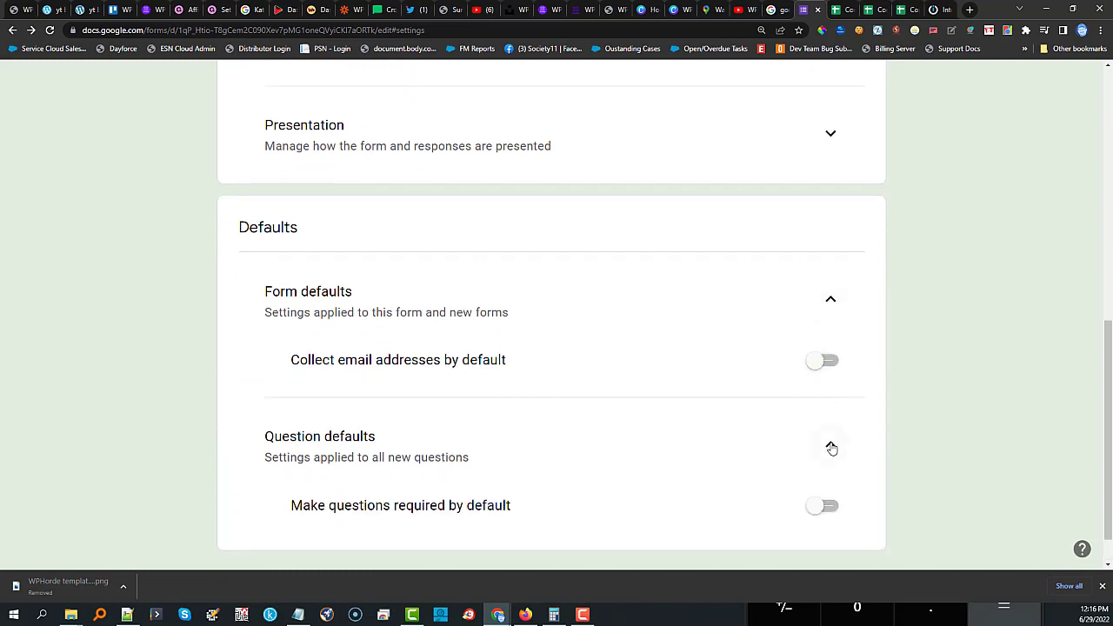
pyautogui.scroll(7, 778, 422)
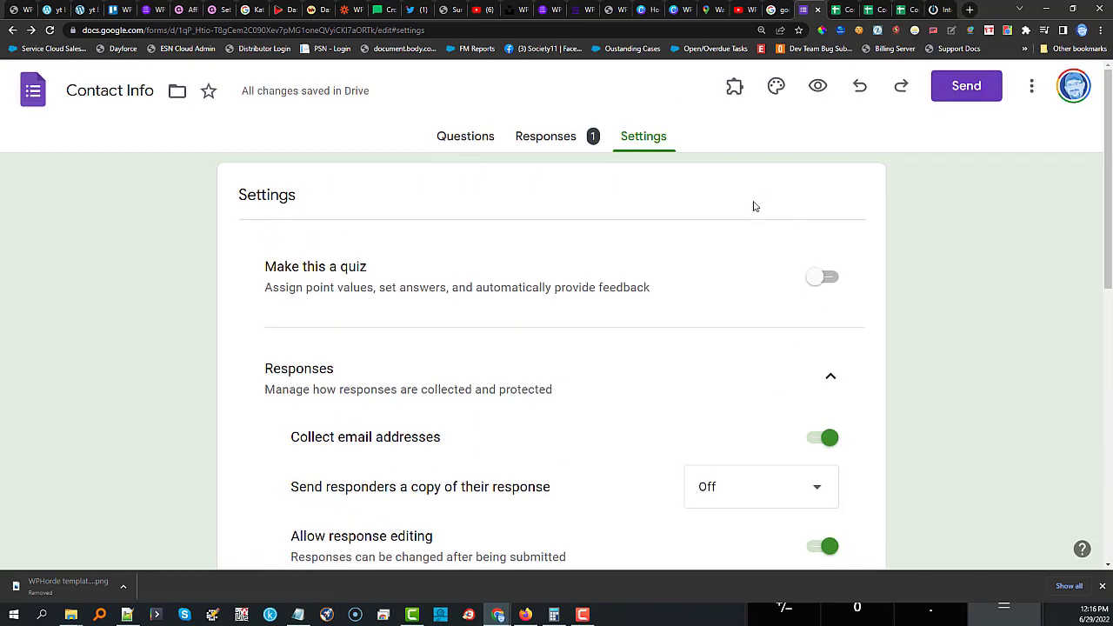
# Copy the form's 640 × 677 px iframe embed code from the Send dialog.
pyautogui.click(956, 91)
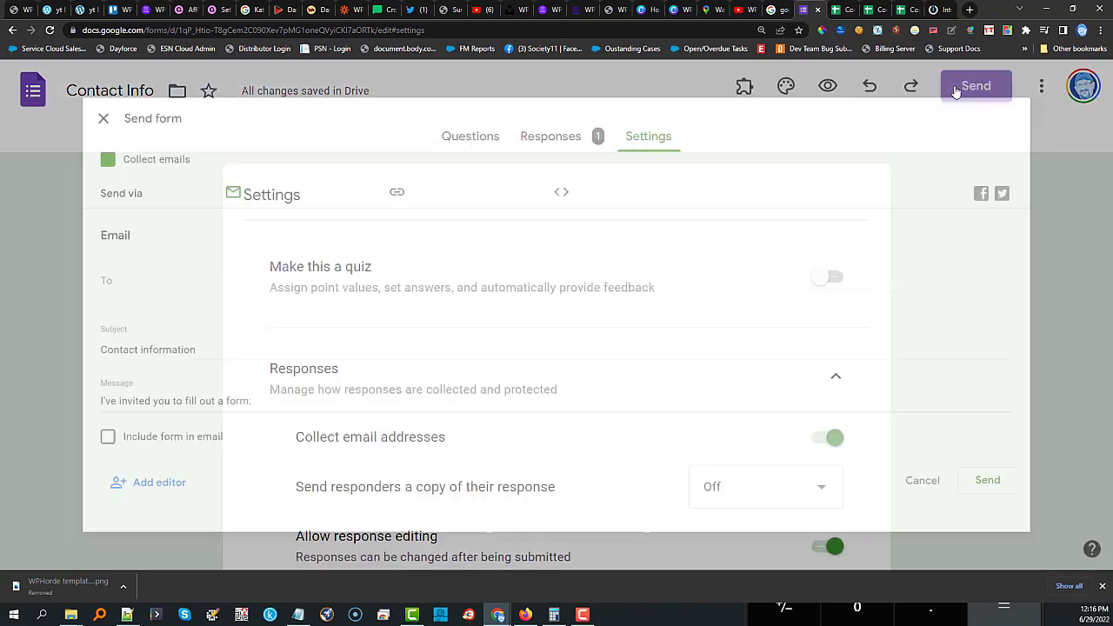
pyautogui.click(563, 172)
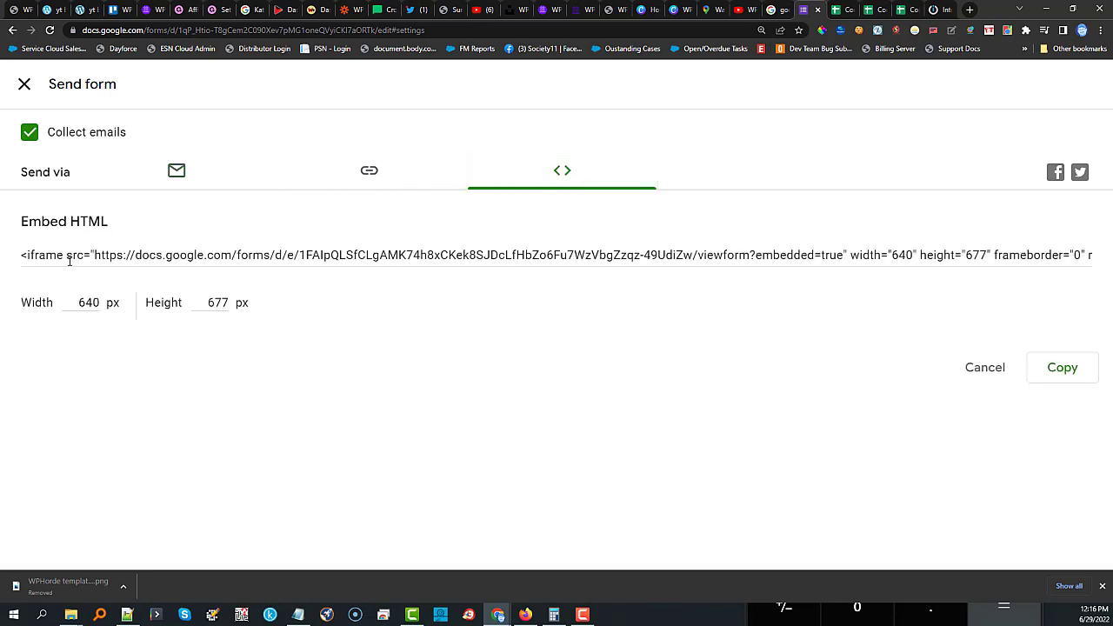
pyautogui.click(21, 254)
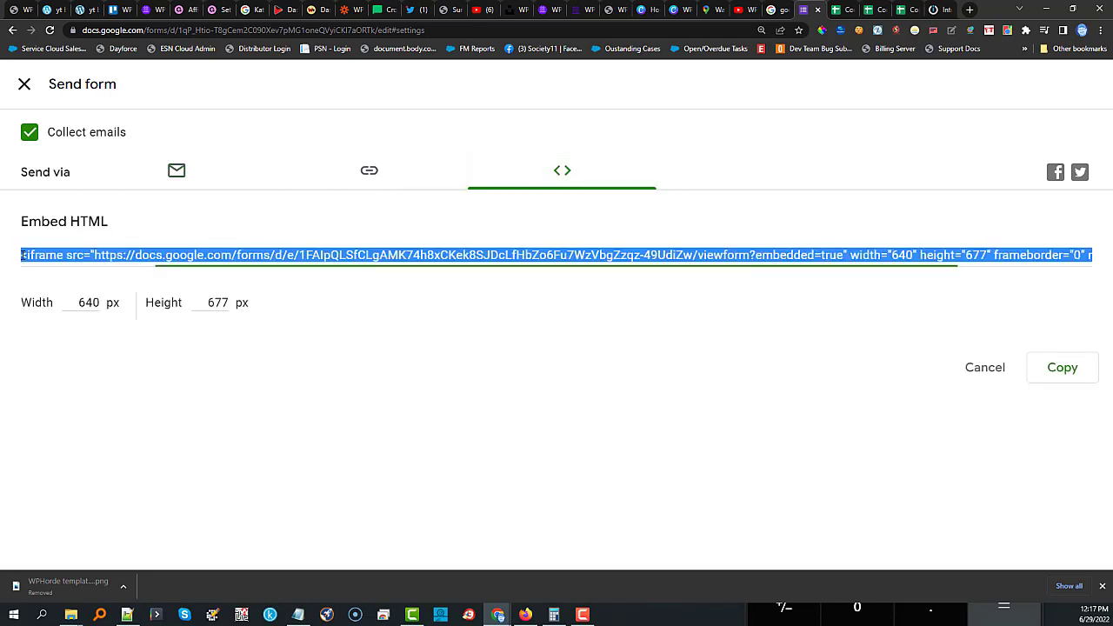
pyautogui.click(1062, 370)
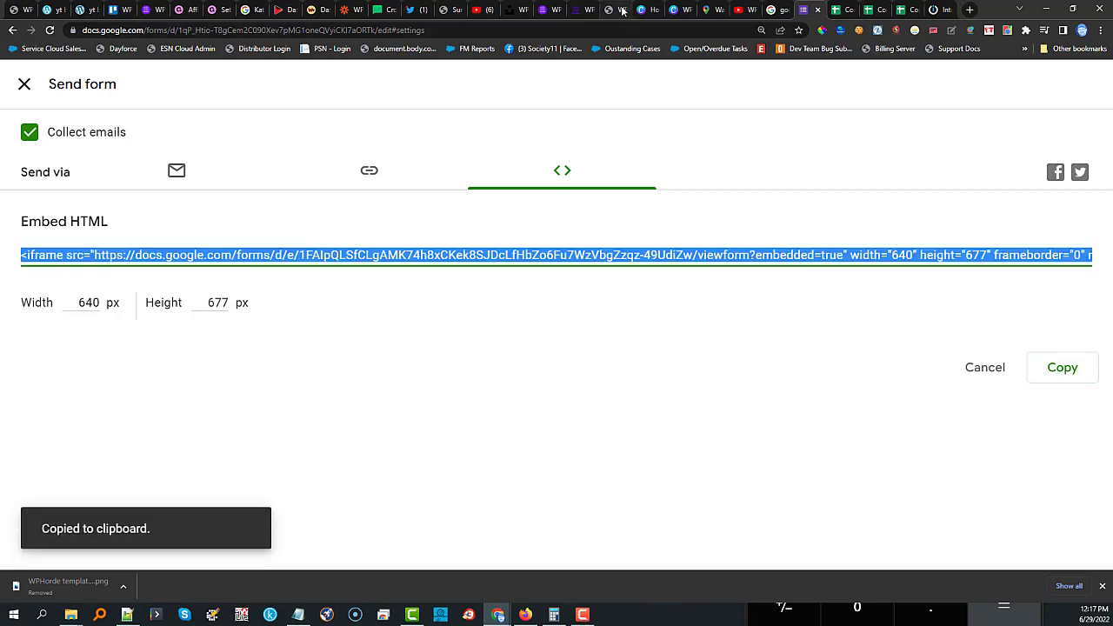
pyautogui.click(616, 10)
# Start a Spun Content post with the iframe code as Content and title 'Google Form'.
pyautogui.click(41, 128)
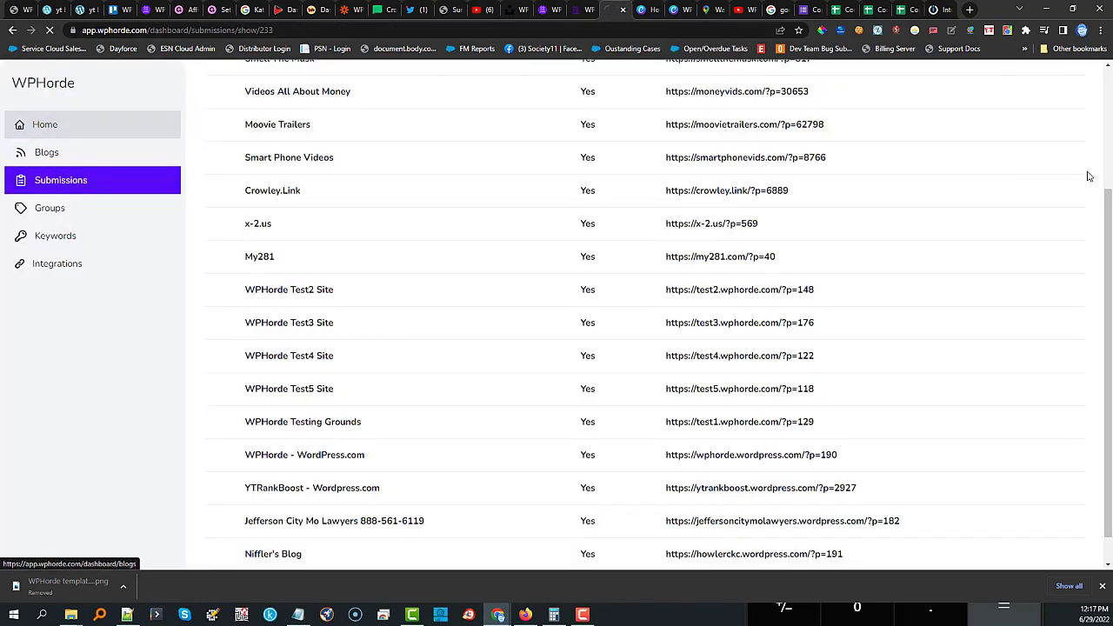
pyautogui.click(1020, 92)
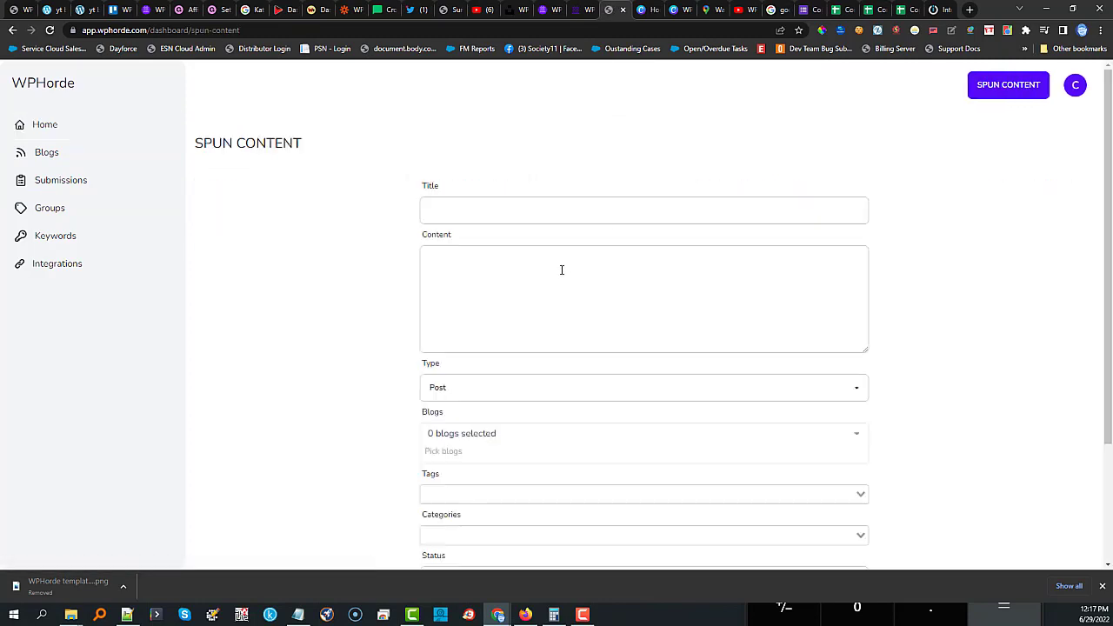
pyautogui.click(558, 271)
pyautogui.hotkey('ctrl', 'v')
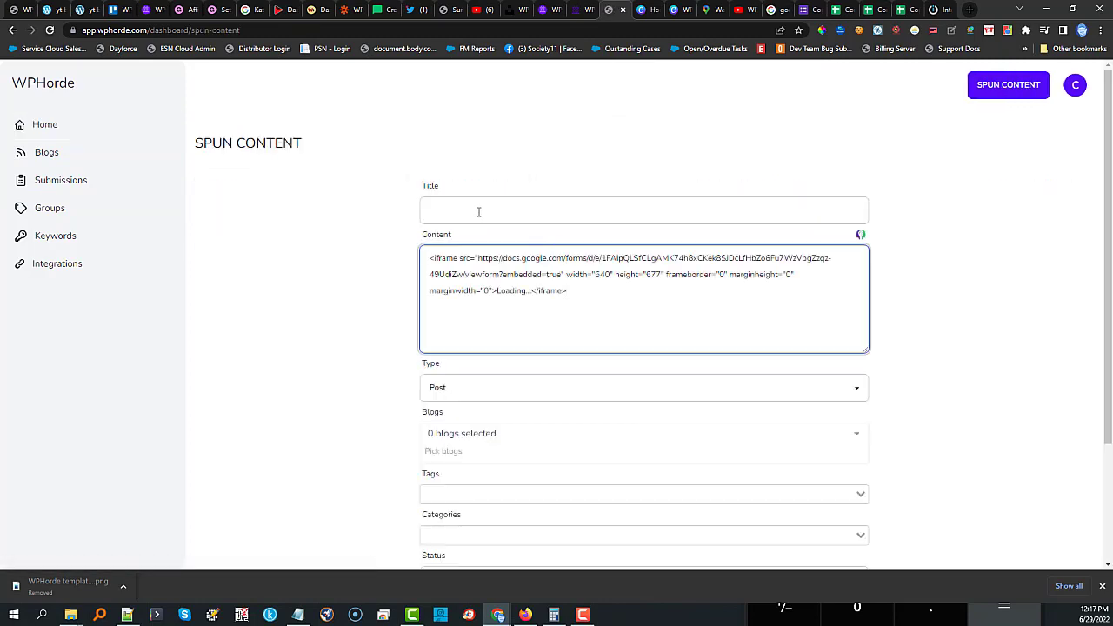
pyautogui.click(477, 212)
pyautogui.write('Google Form')
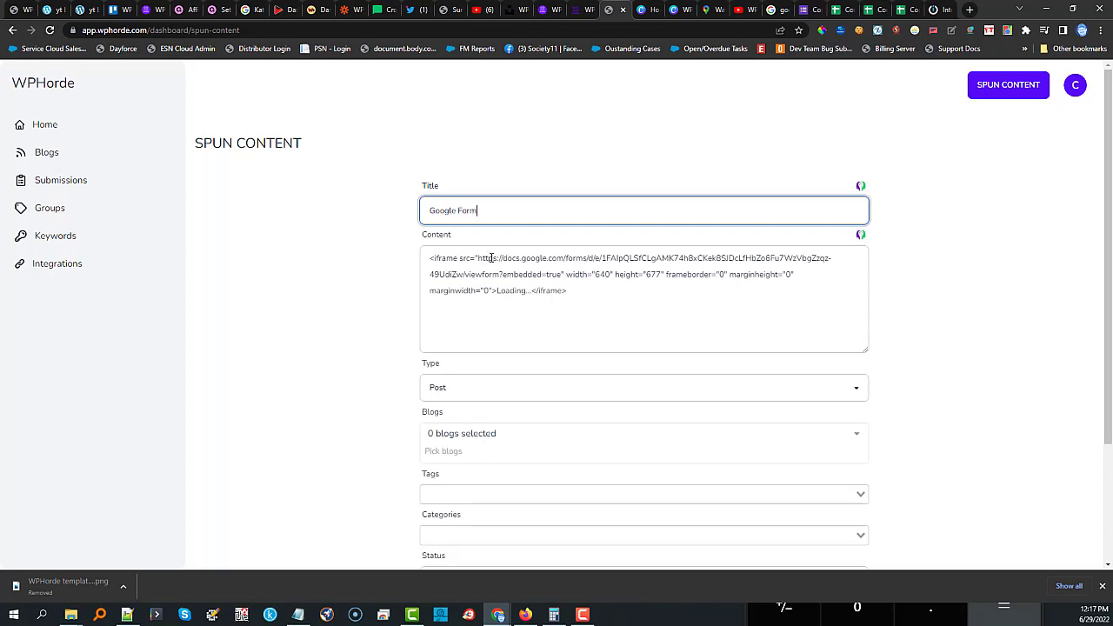
# Target all 16 blogs in the self hosted, wp hosted and WPHorde Test Sites groups.
pyautogui.click(472, 433)
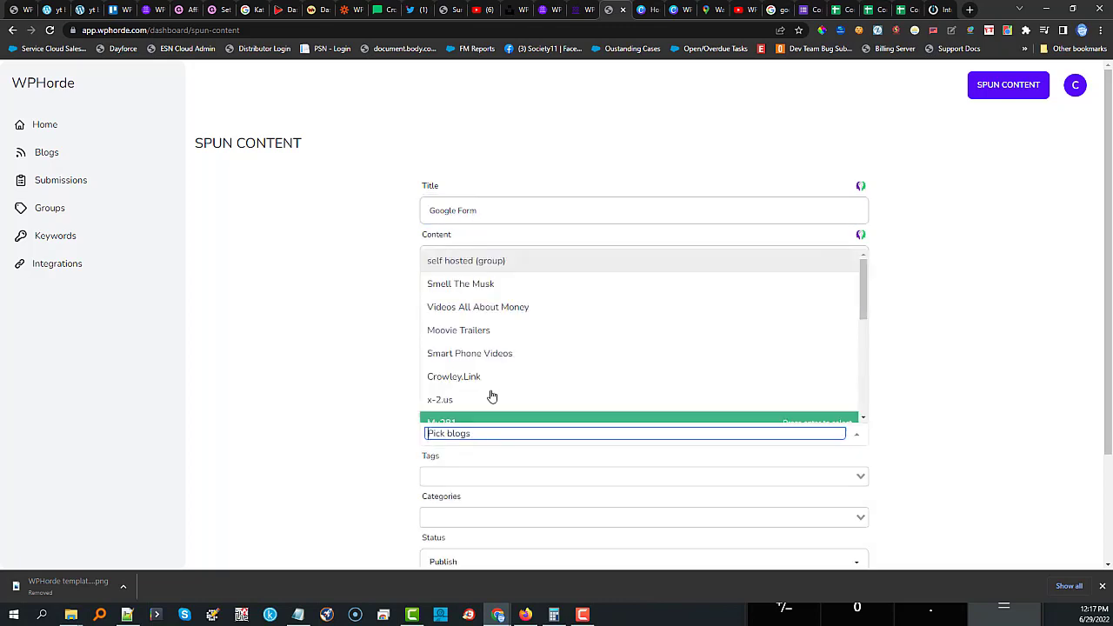
pyautogui.click(447, 264)
pyautogui.scroll(-2, 519, 325)
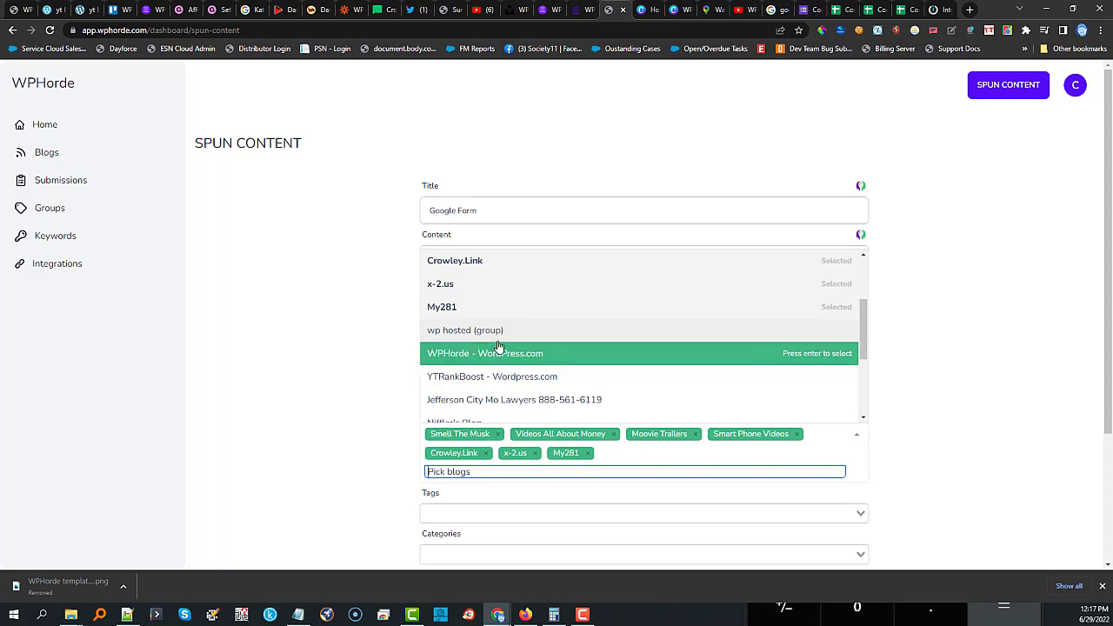
pyautogui.click(489, 331)
pyautogui.scroll(-3, 495, 347)
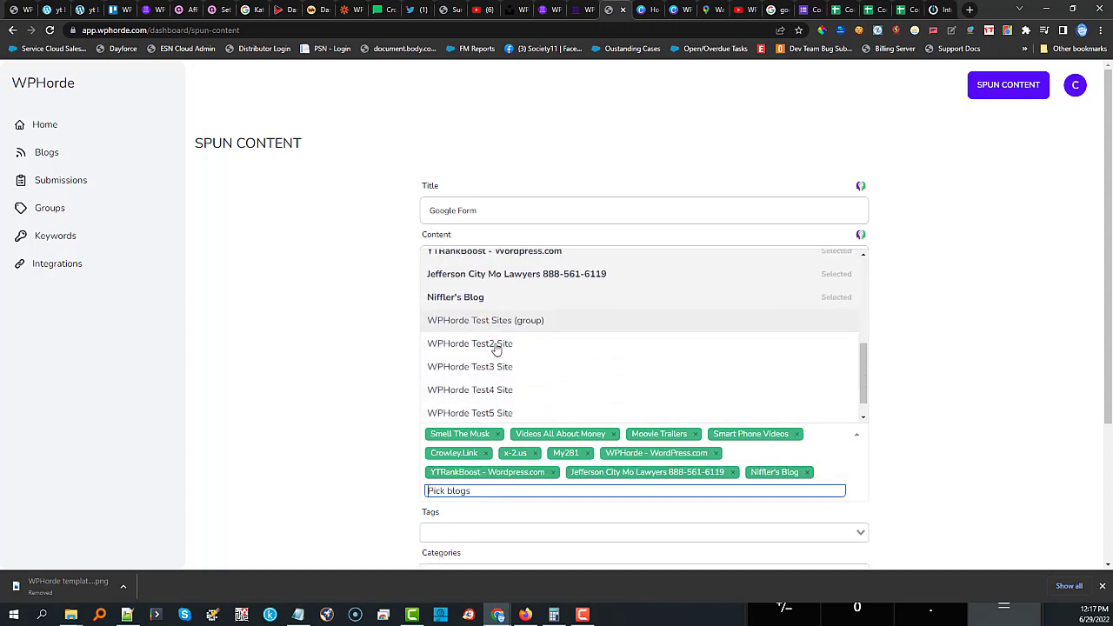
pyautogui.click(487, 294)
pyautogui.click(340, 372)
# Set the post's tag and category to testing.
pyautogui.scroll(-3, 343, 368)
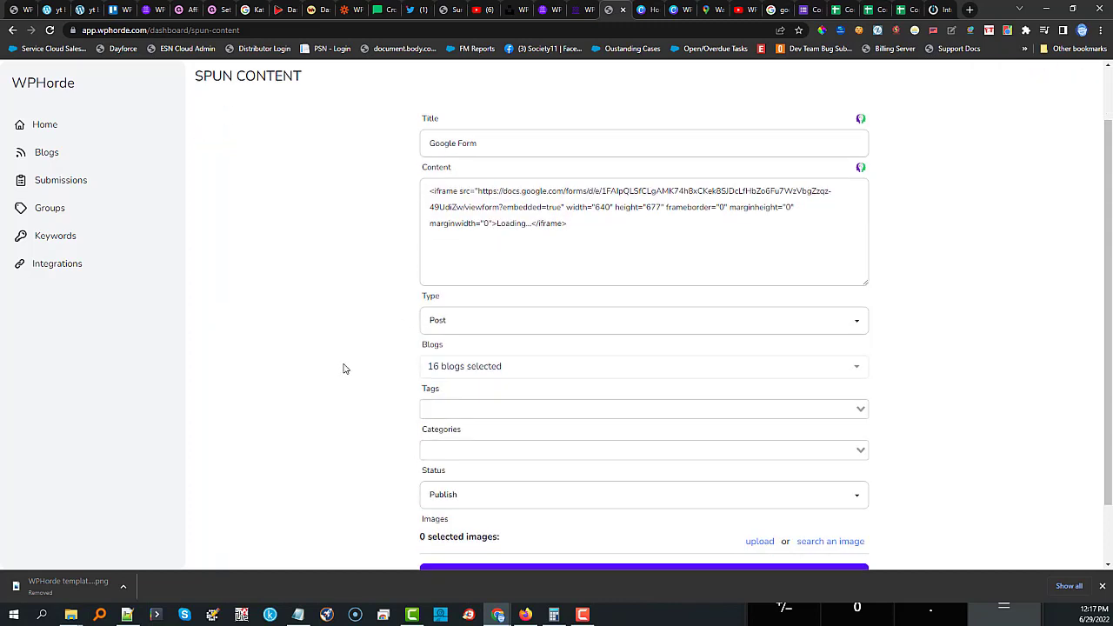
pyautogui.click(459, 336)
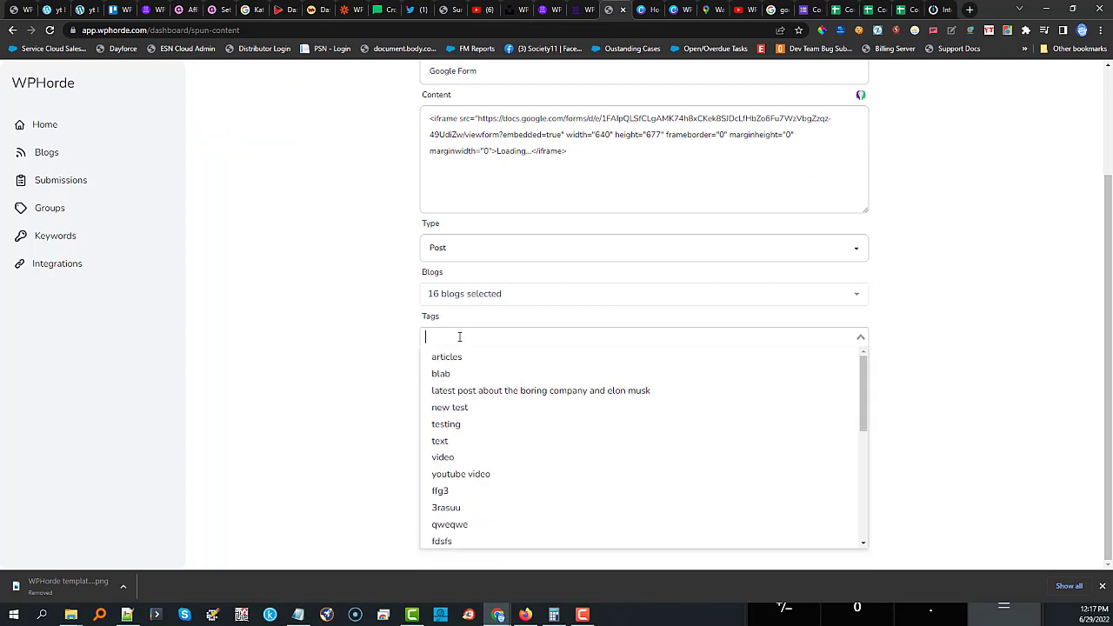
pyautogui.click(450, 425)
pyautogui.click(468, 374)
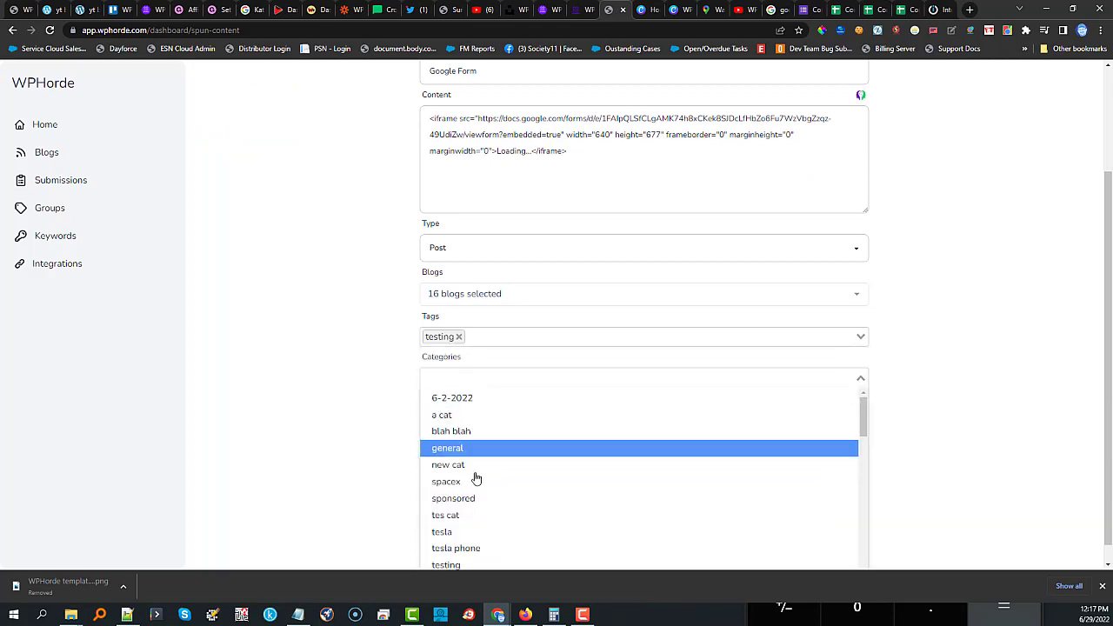
pyautogui.click(462, 555)
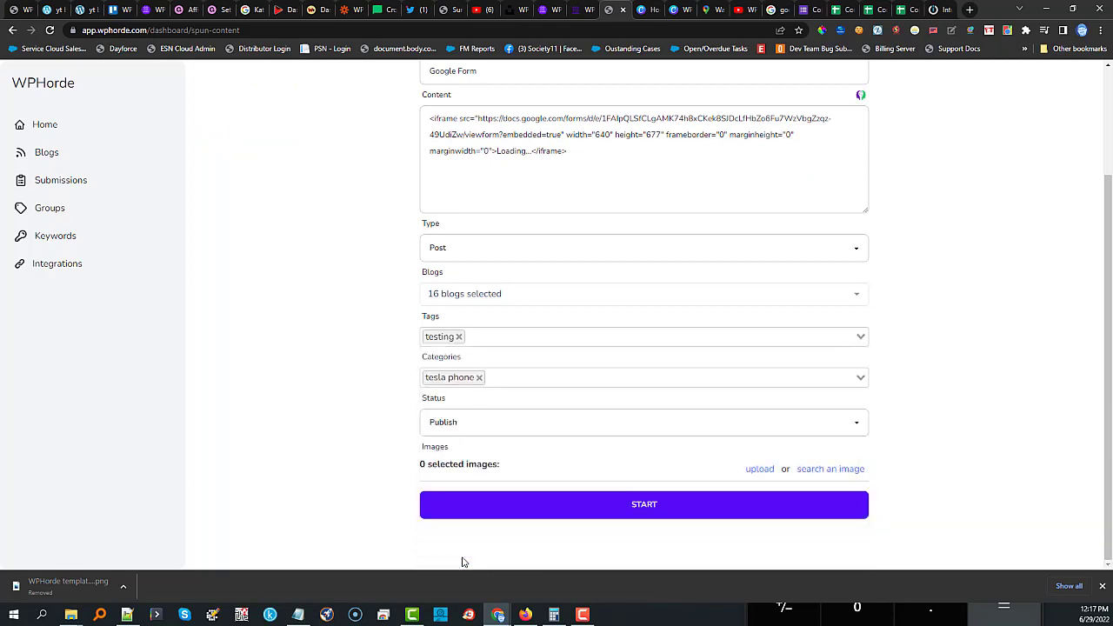
pyautogui.click(479, 375)
pyautogui.click(479, 379)
pyautogui.click(479, 378)
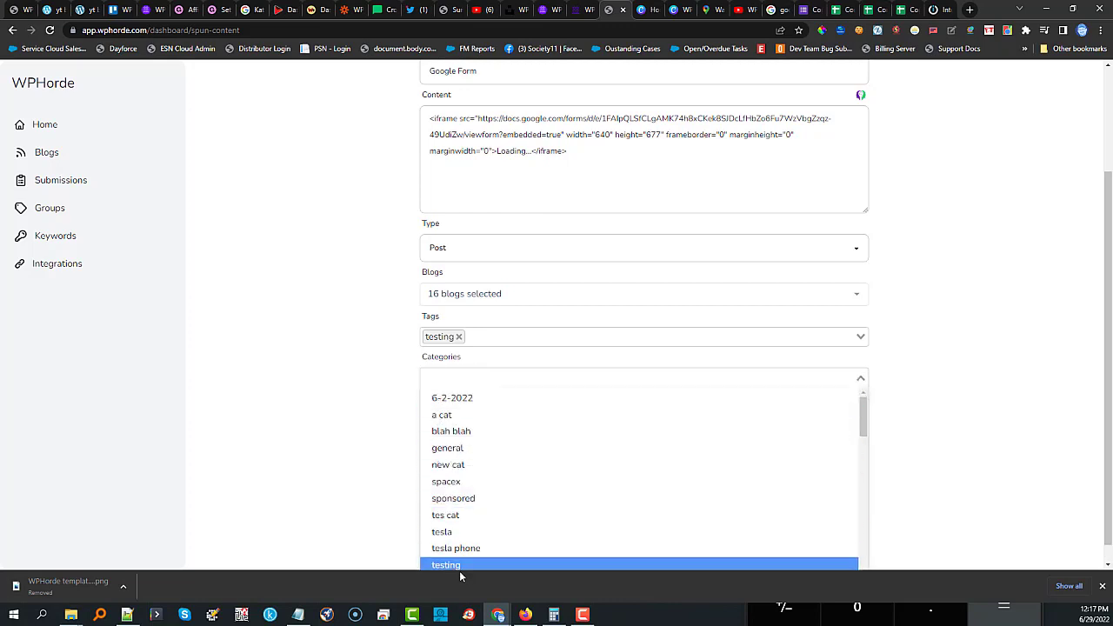
pyautogui.click(459, 567)
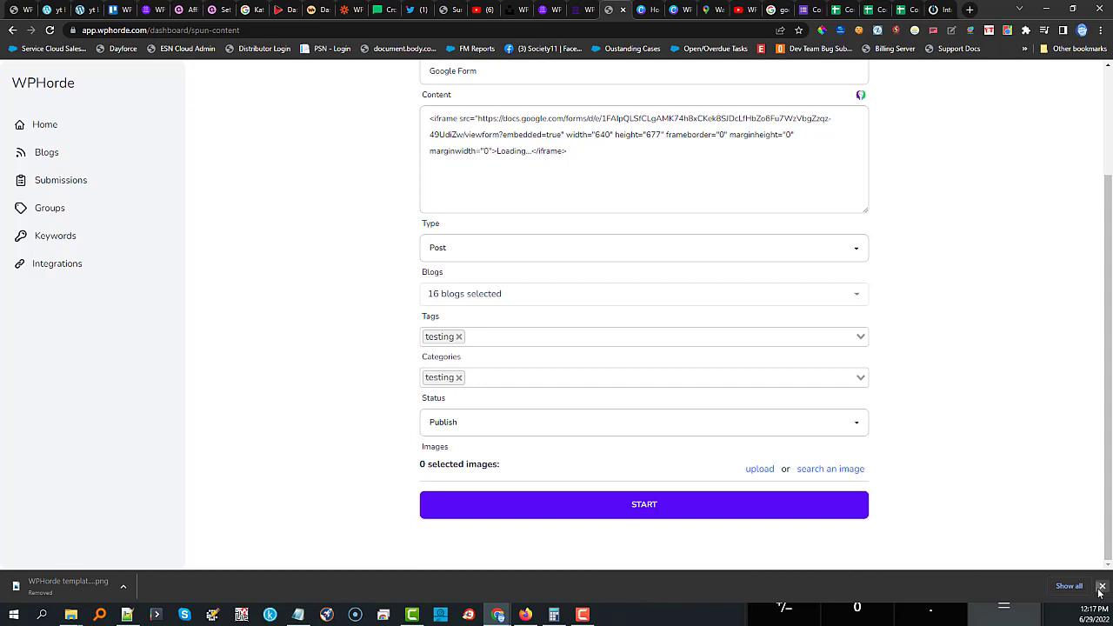
# Set the post status to Draft and begin an image search.
pyautogui.click(445, 462)
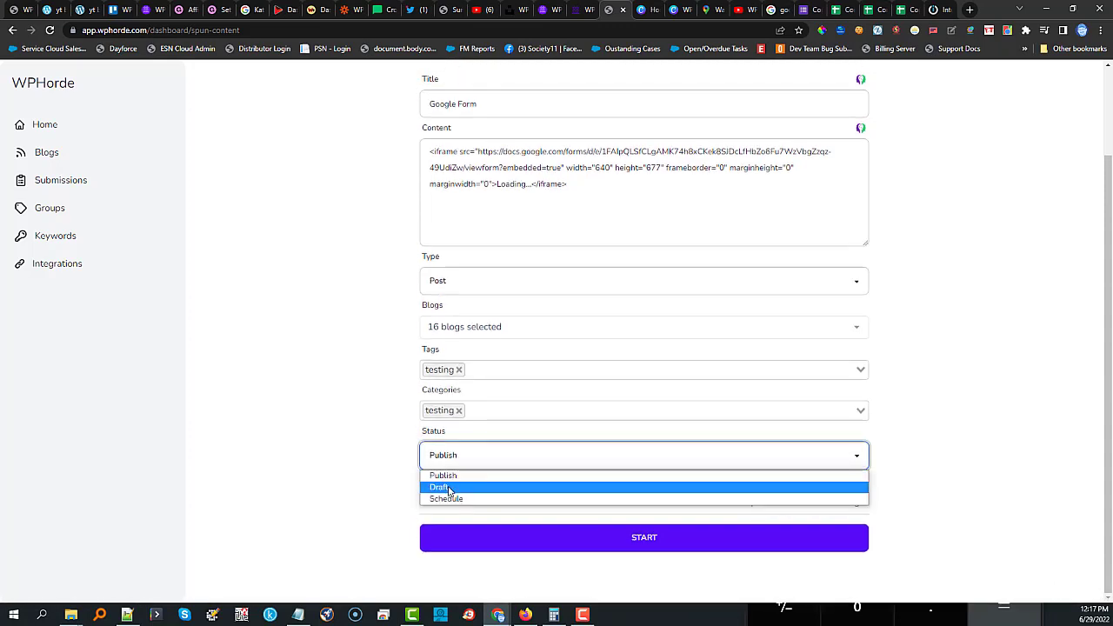
pyautogui.click(449, 489)
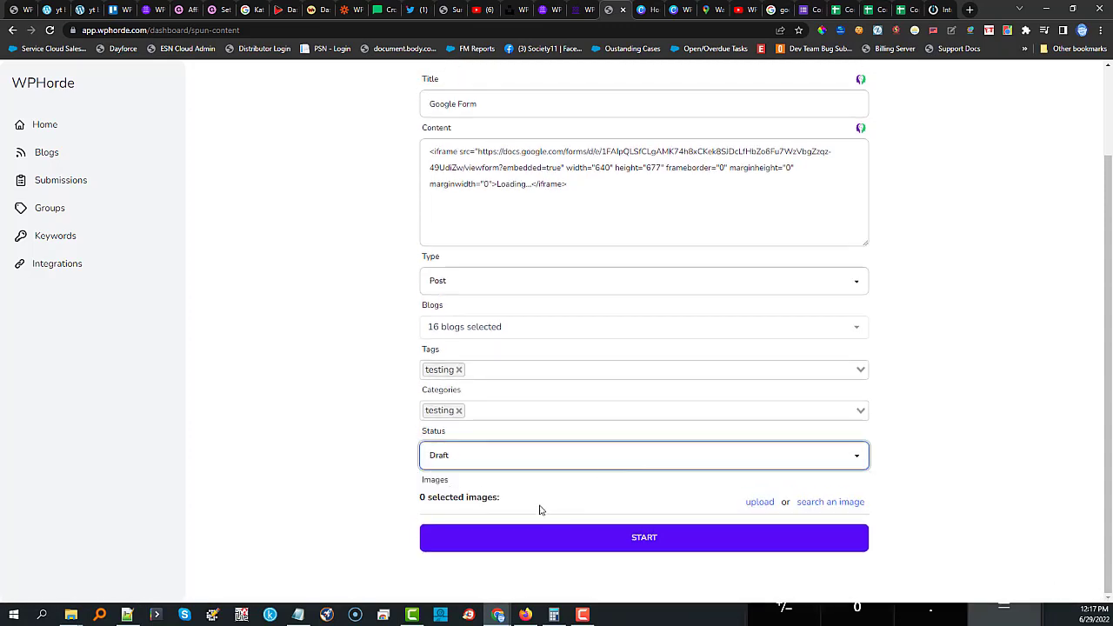
pyautogui.click(841, 504)
pyautogui.click(376, 192)
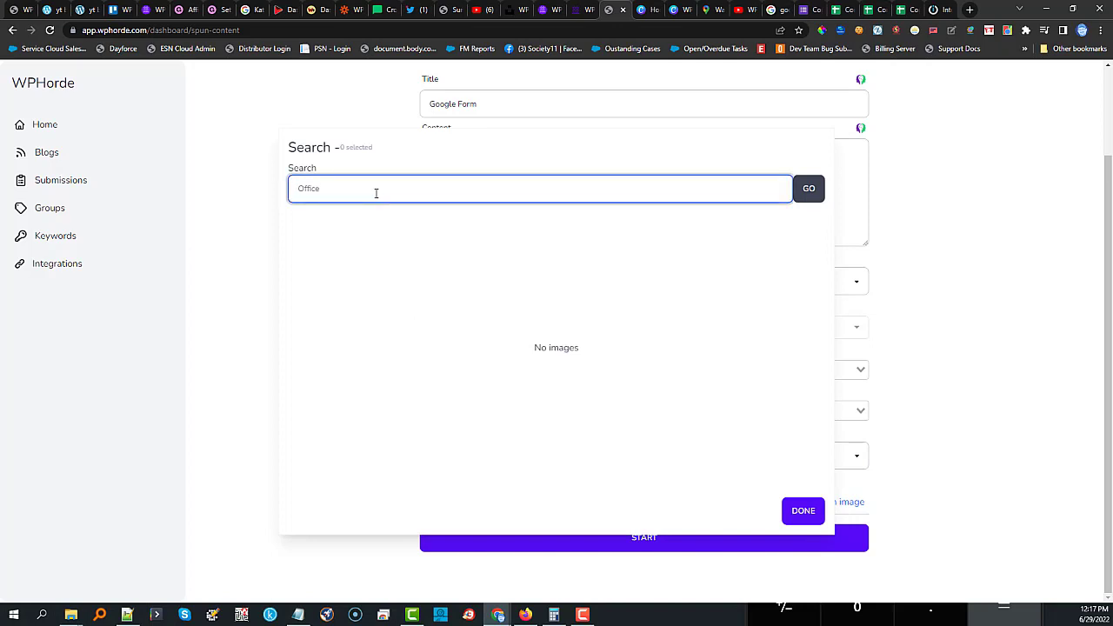
# Search images for 'form' and attach six of them to the post.
pyautogui.click(807, 192)
pyautogui.click(323, 276)
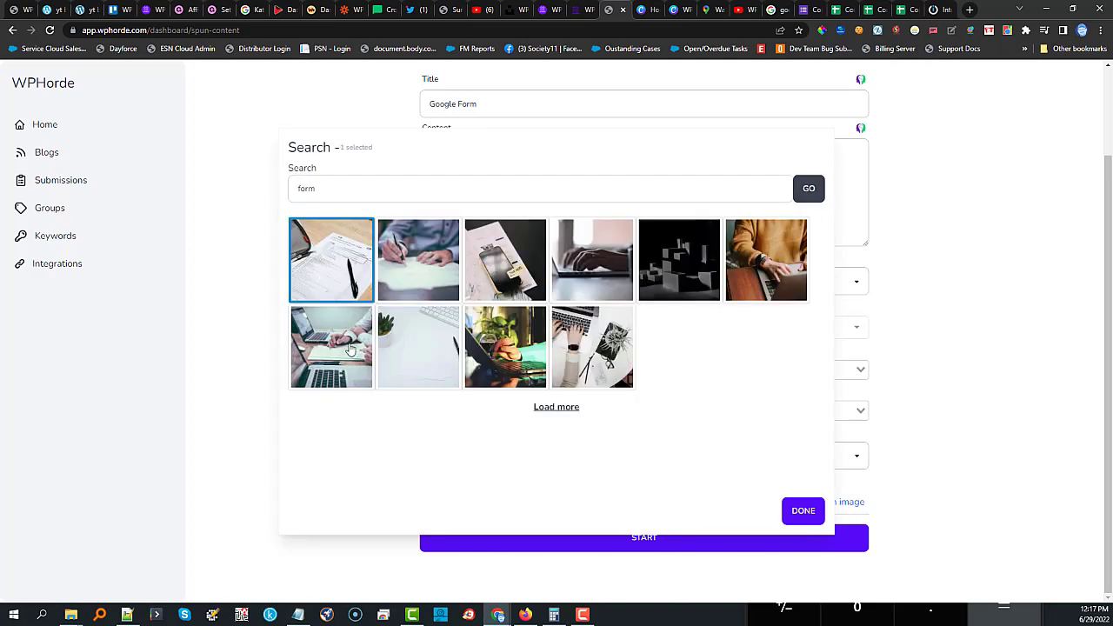
pyautogui.click(351, 351)
pyautogui.click(418, 354)
pyautogui.click(432, 277)
pyautogui.click(502, 271)
pyautogui.click(534, 333)
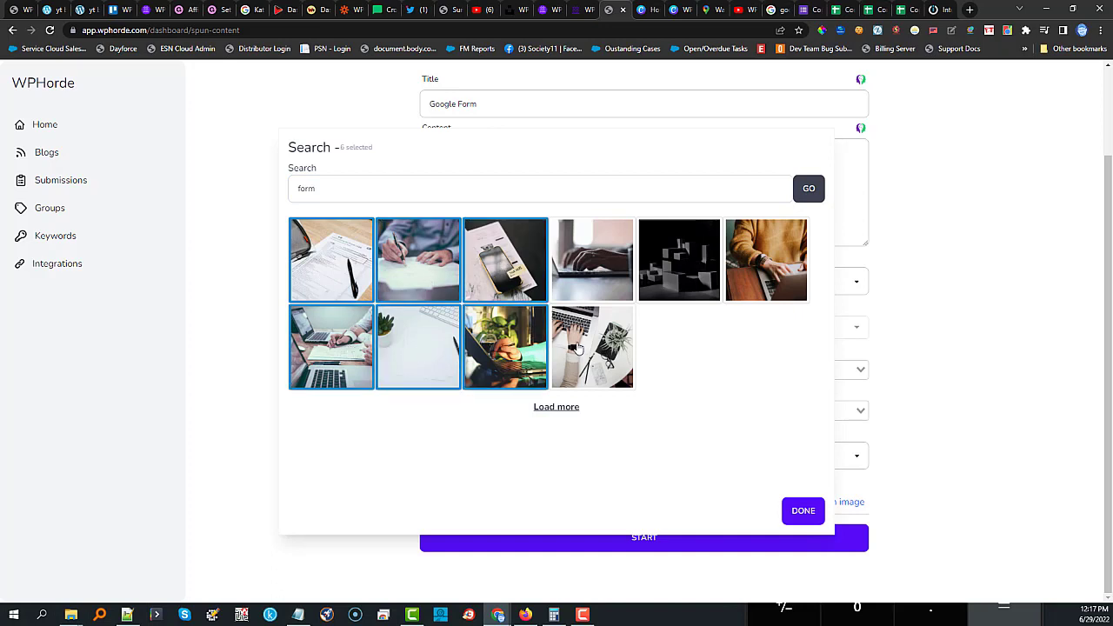
pyautogui.click(607, 272)
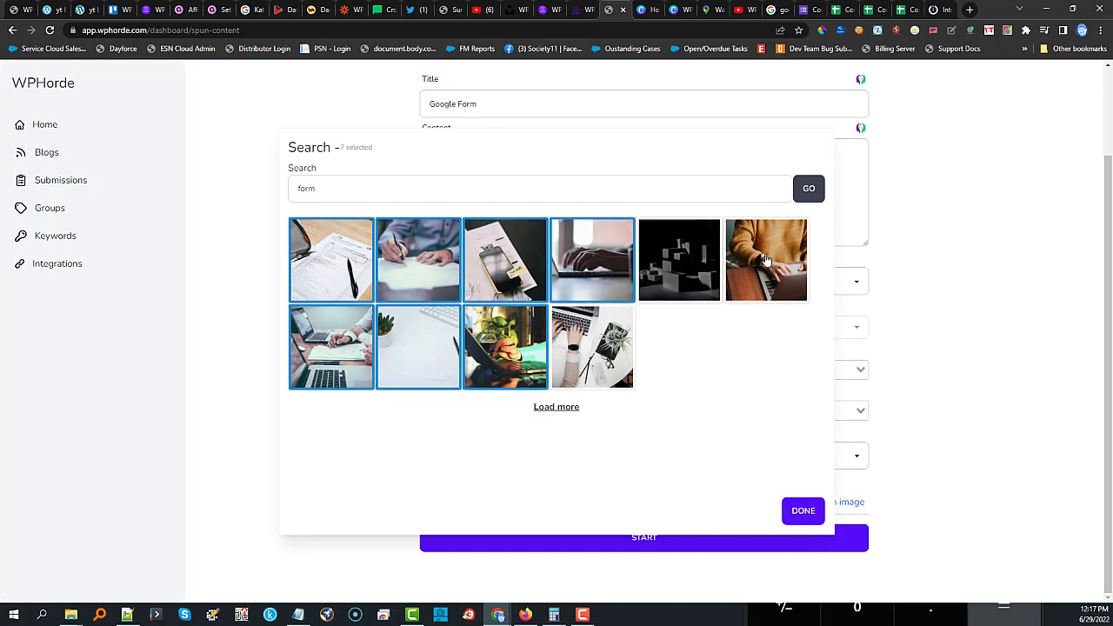
pyautogui.click(761, 261)
pyautogui.click(490, 359)
pyautogui.click(414, 364)
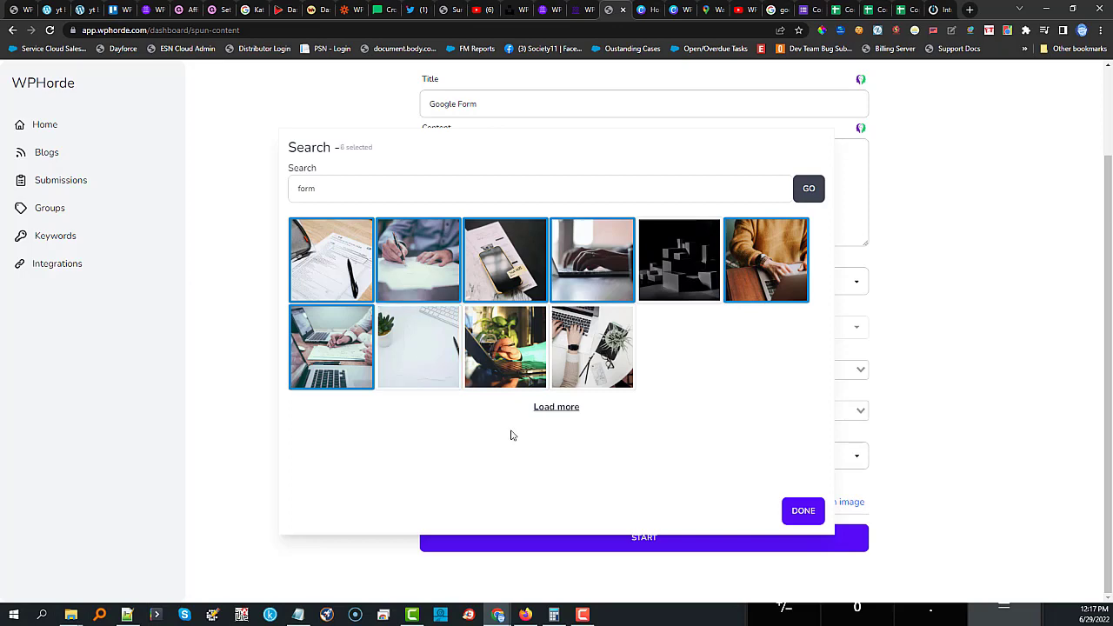
pyautogui.click(798, 510)
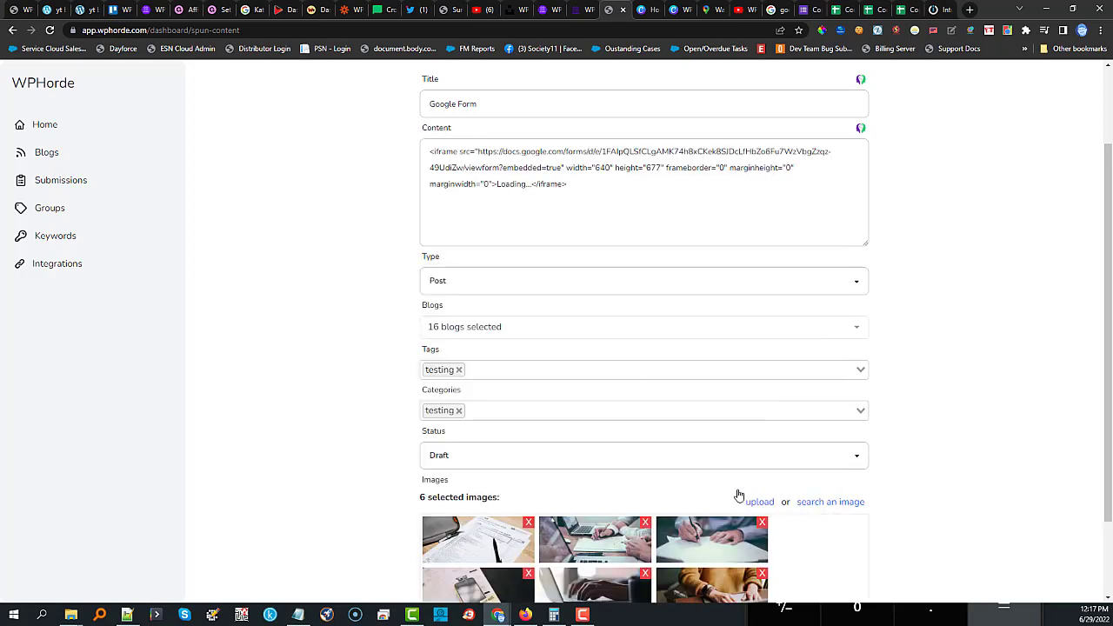
# Start posting the Google Form post to the 16 selected blogs.
pyautogui.scroll(-2, 1006, 444)
pyautogui.scroll(-1, 1006, 443)
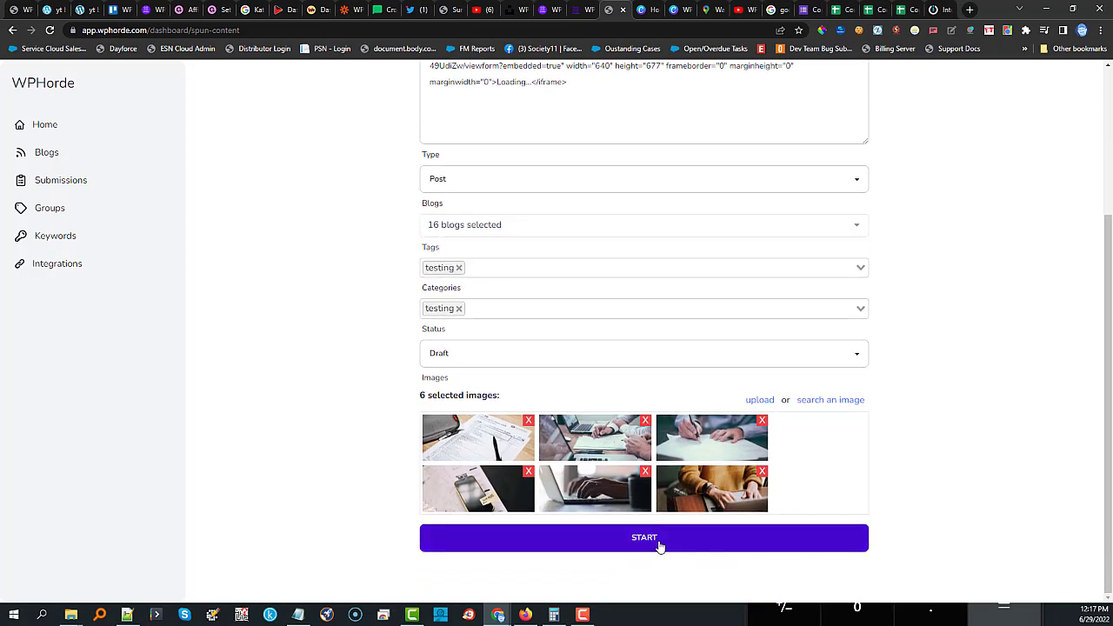
pyautogui.click(659, 543)
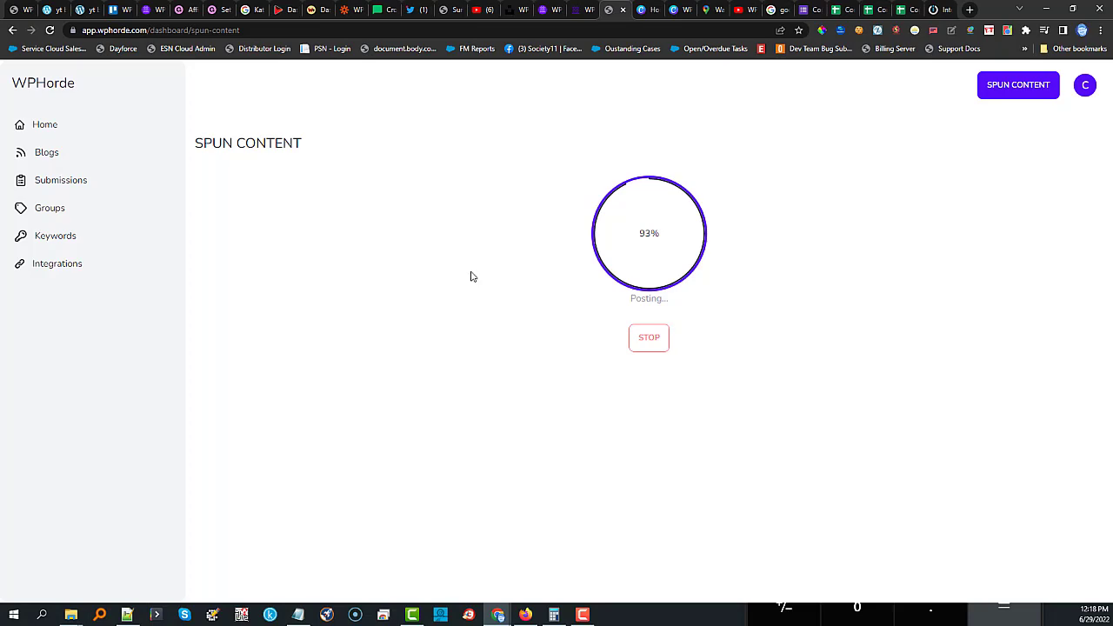
# Check the 16-success report and confirm the embedded form shows on the published test posts.
pyautogui.click(659, 360)
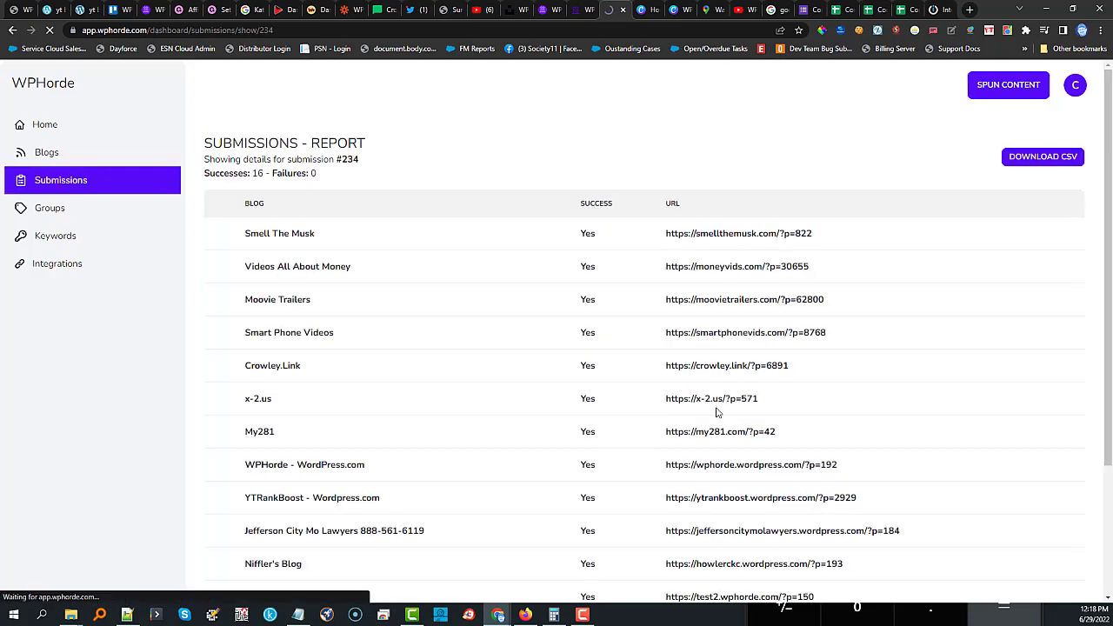
pyautogui.scroll(-3, 663, 457)
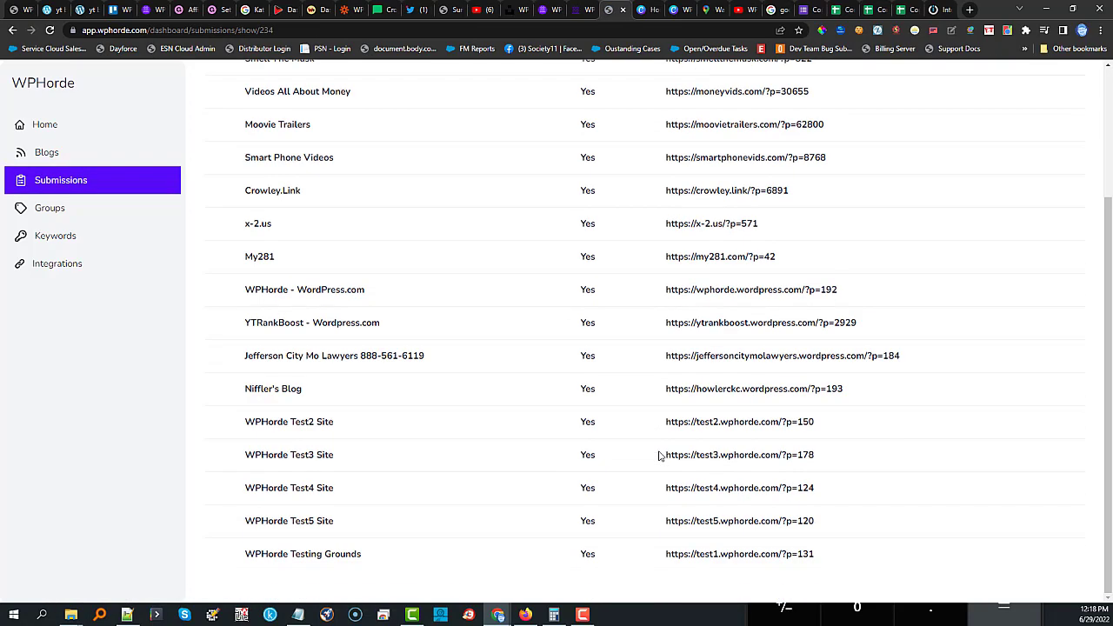
pyautogui.click(725, 556)
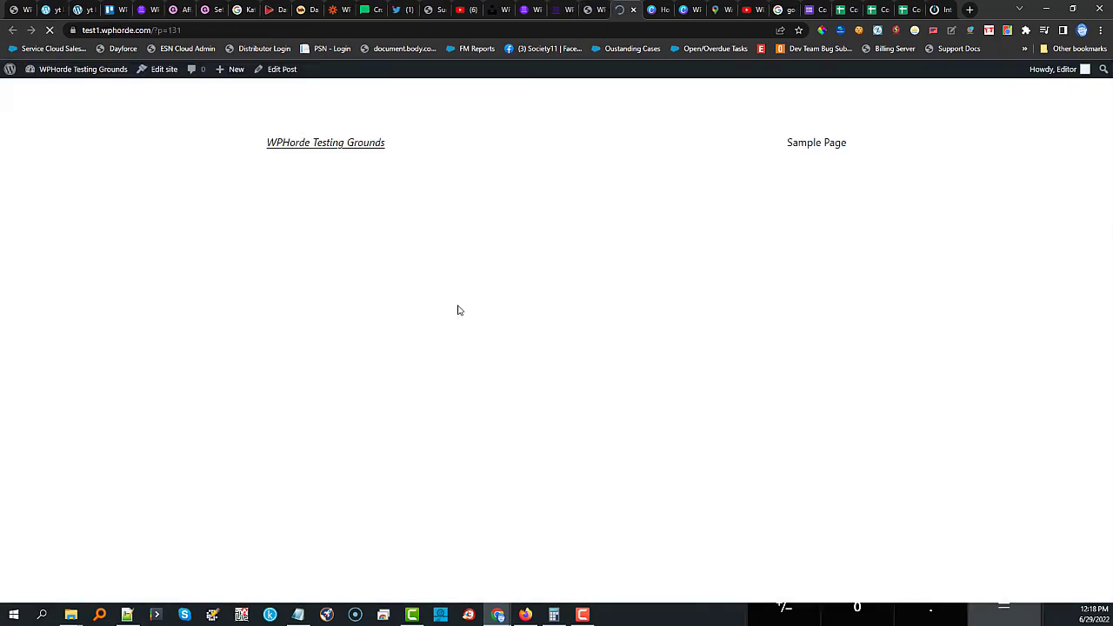
pyautogui.scroll(-1, 365, 264)
pyautogui.scroll(-5, 365, 264)
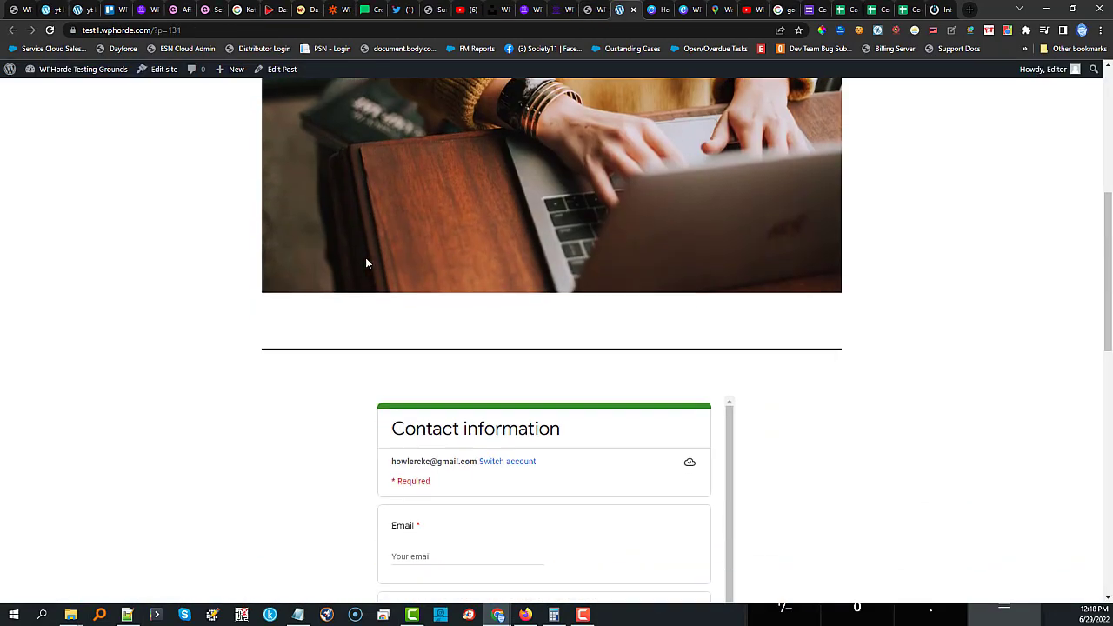
pyautogui.scroll(-1, 491, 367)
pyautogui.scroll(5, 313, 361)
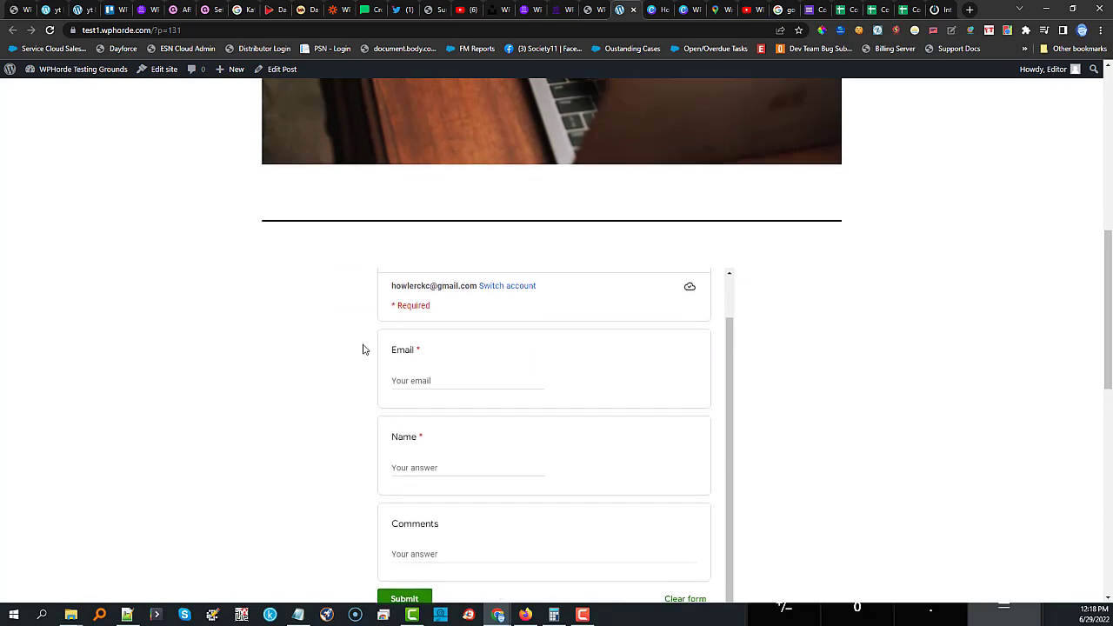
pyautogui.click(584, 10)
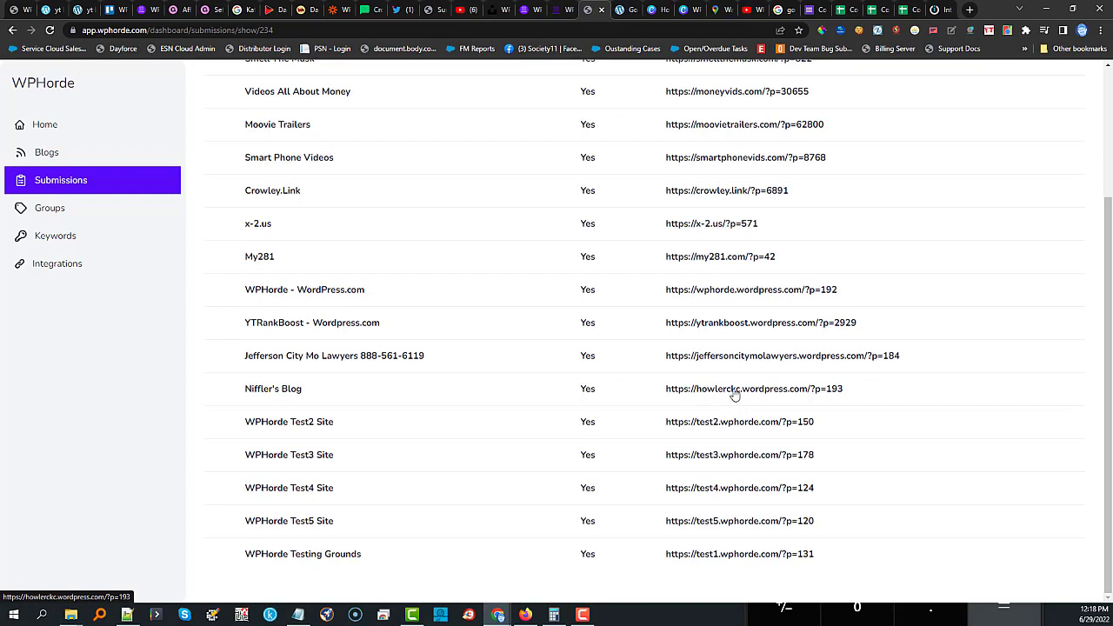
pyautogui.click(735, 393)
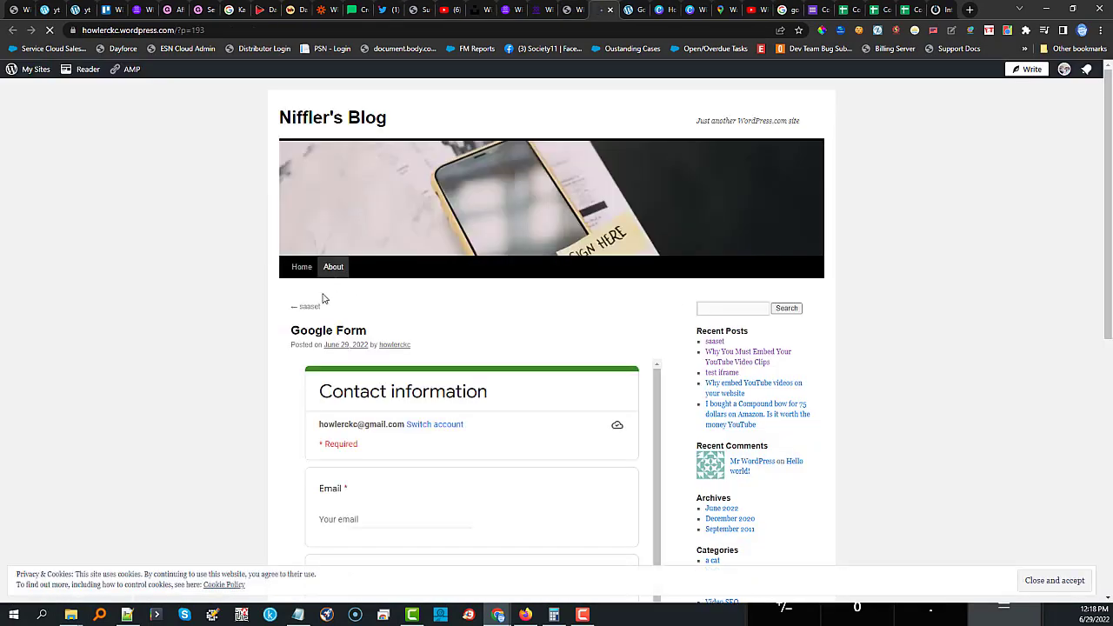
# Enter a test email address and name in the contact form embedded in the blog post.
pyautogui.scroll(-1, 343, 299)
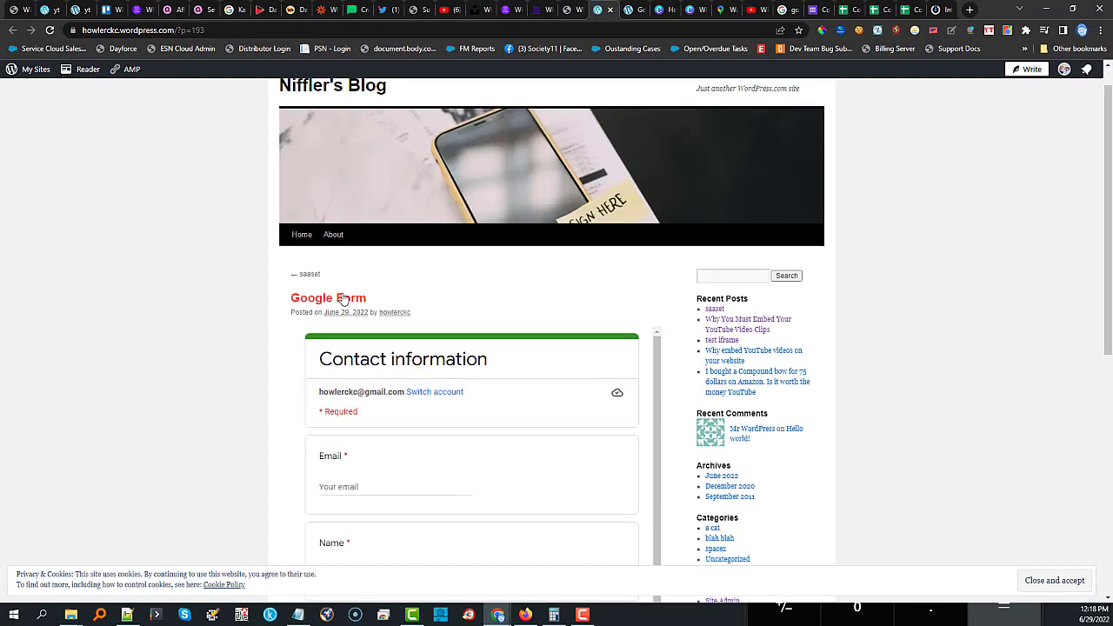
pyautogui.scroll(-5, 383, 392)
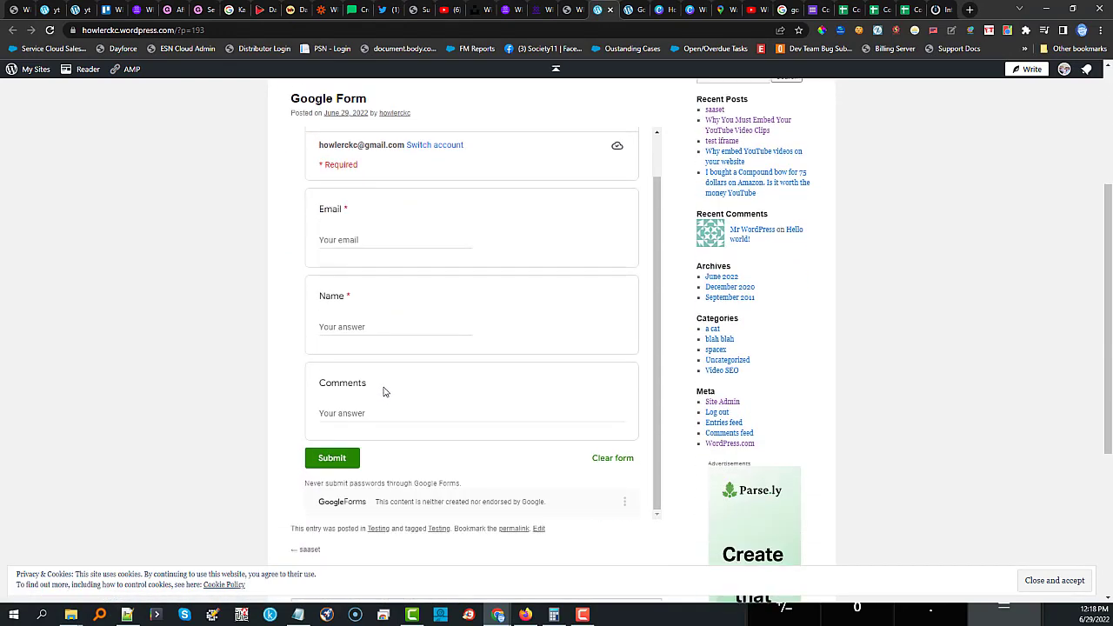
pyautogui.scroll(1, 385, 392)
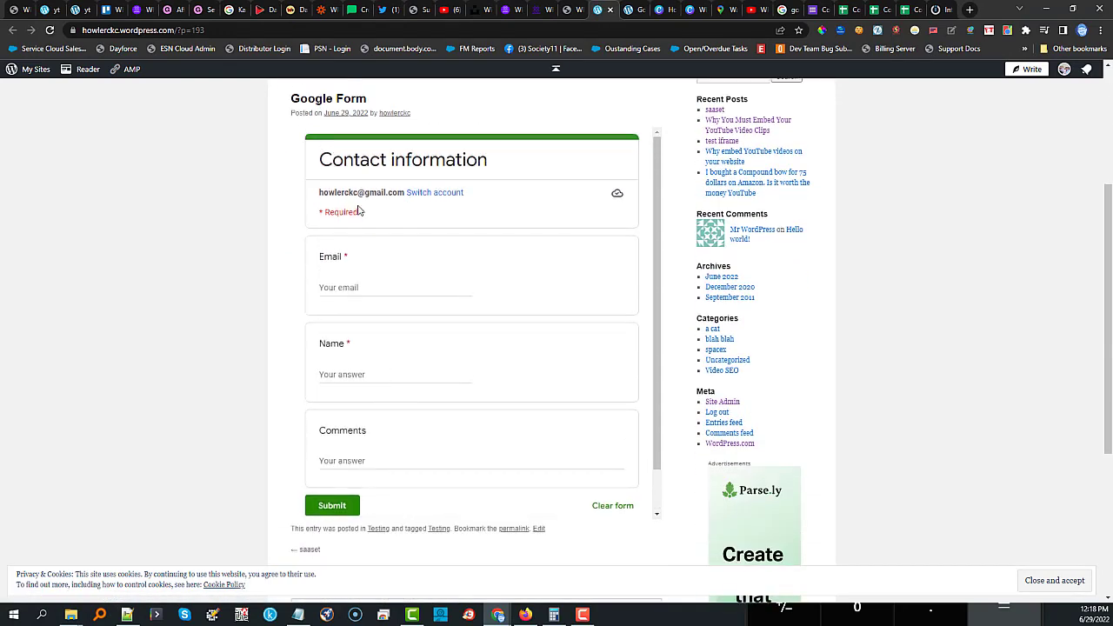
pyautogui.click(355, 284)
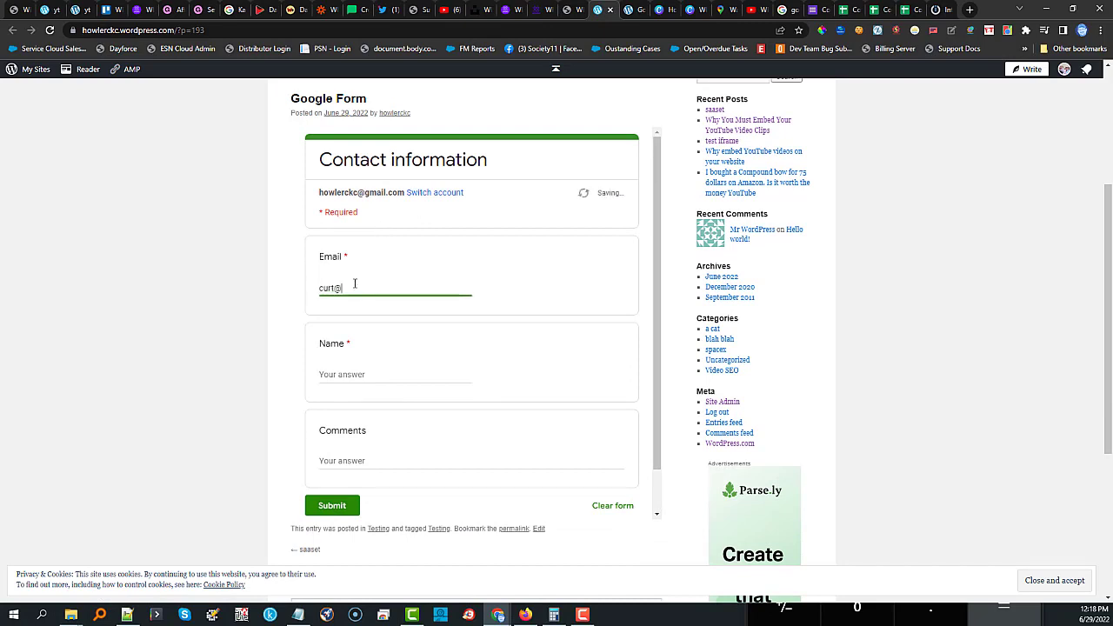
pyautogui.press('Tab')
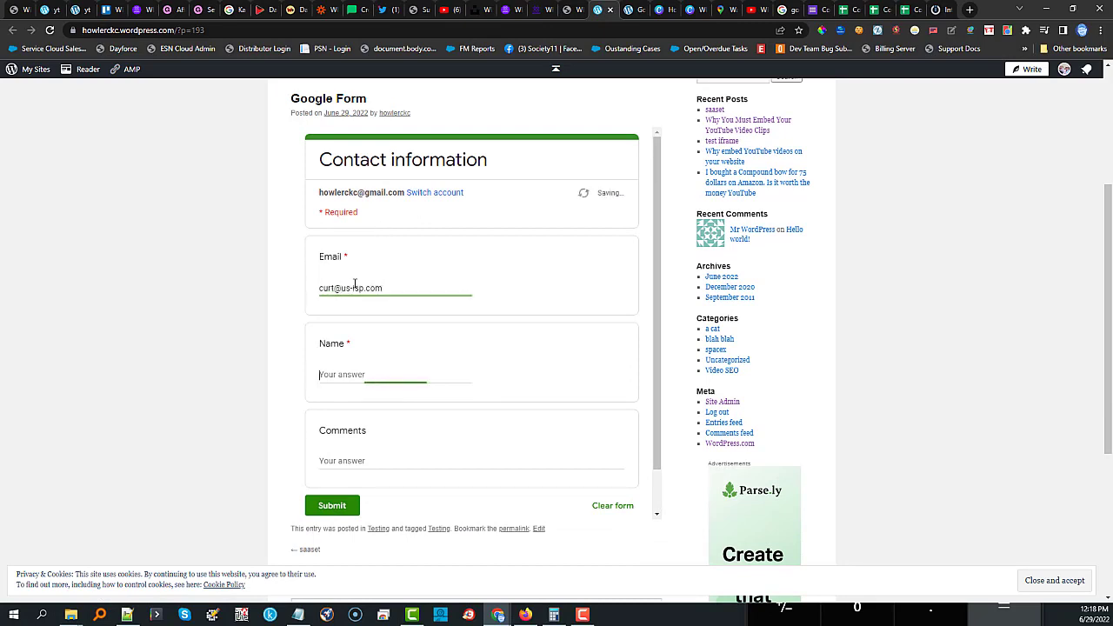
pyautogui.write('curt')
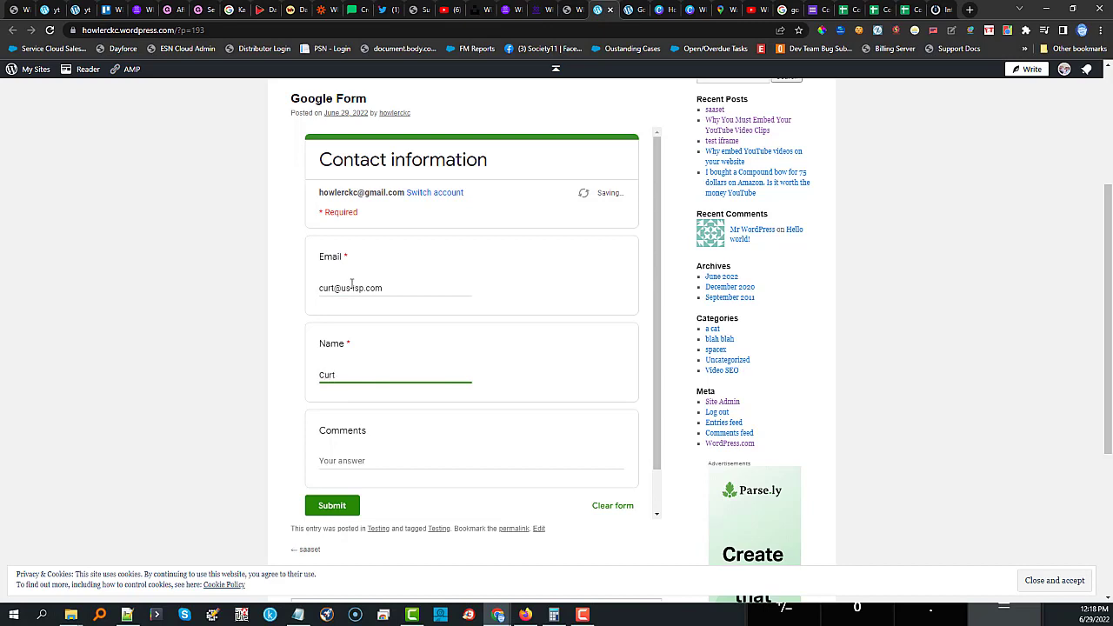
# Add the comment 'hello', submit the form, and confirm the entry in the responses sheet.
pyautogui.click(361, 460)
pyautogui.write('hello')
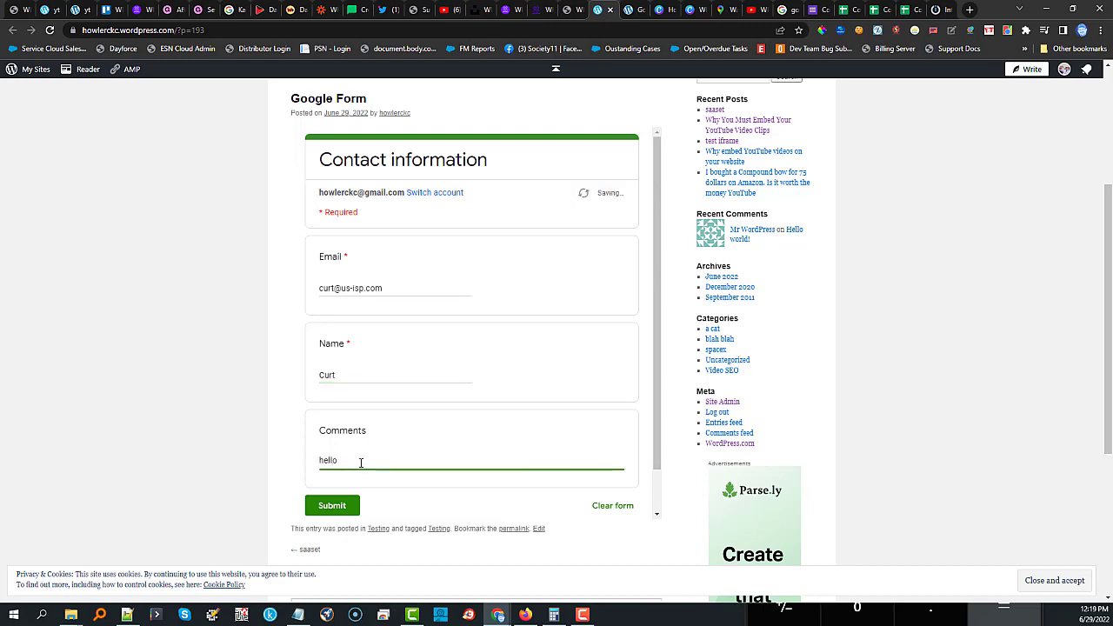
pyautogui.click(320, 508)
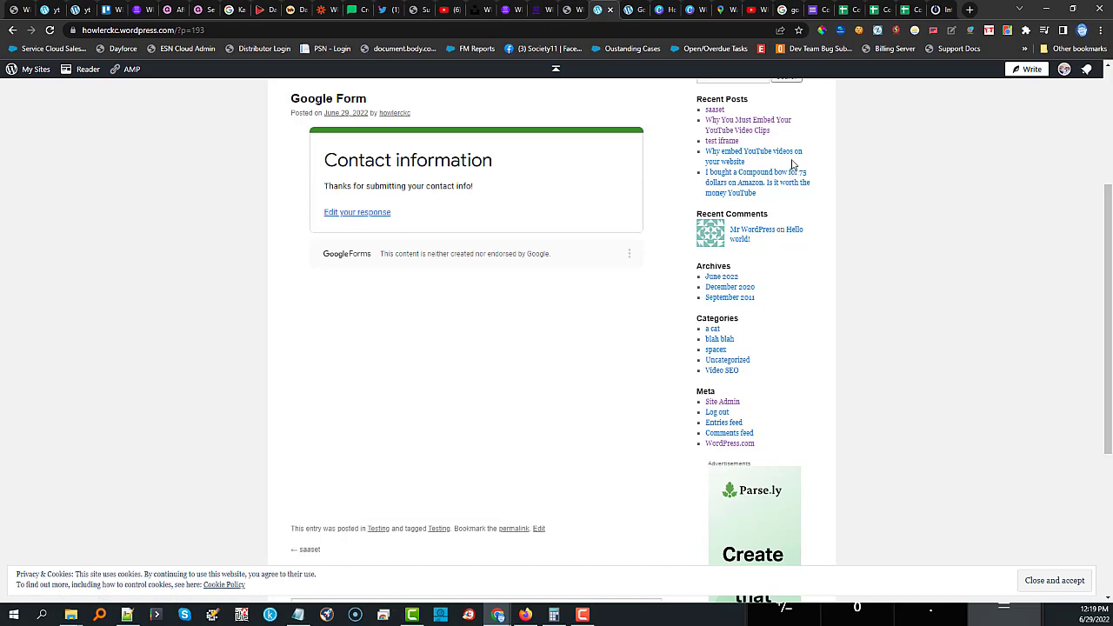
pyautogui.click(848, 12)
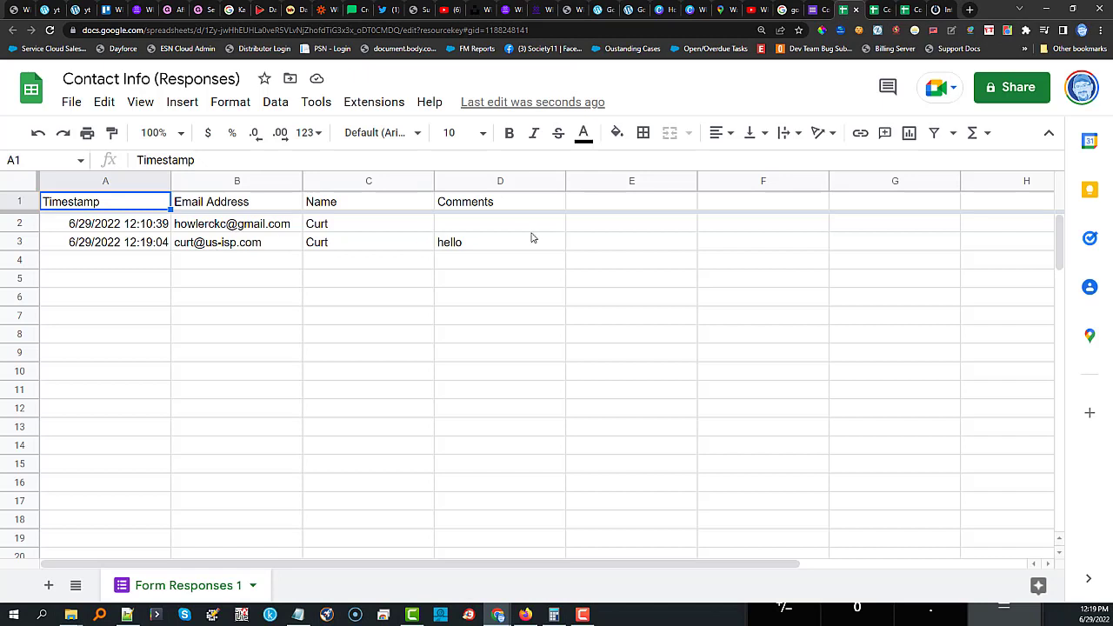
pyautogui.click(937, 11)
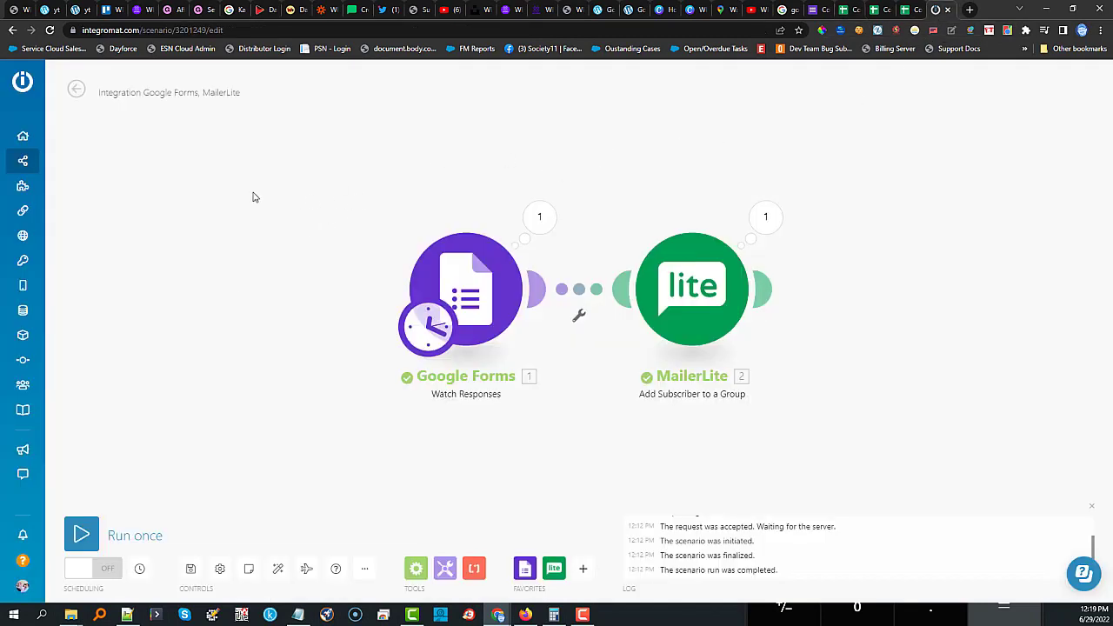
# Point the Google Forms trigger at Contact Info (Responses), sheet Form Responses 1, and save the scenario.
pyautogui.click(487, 278)
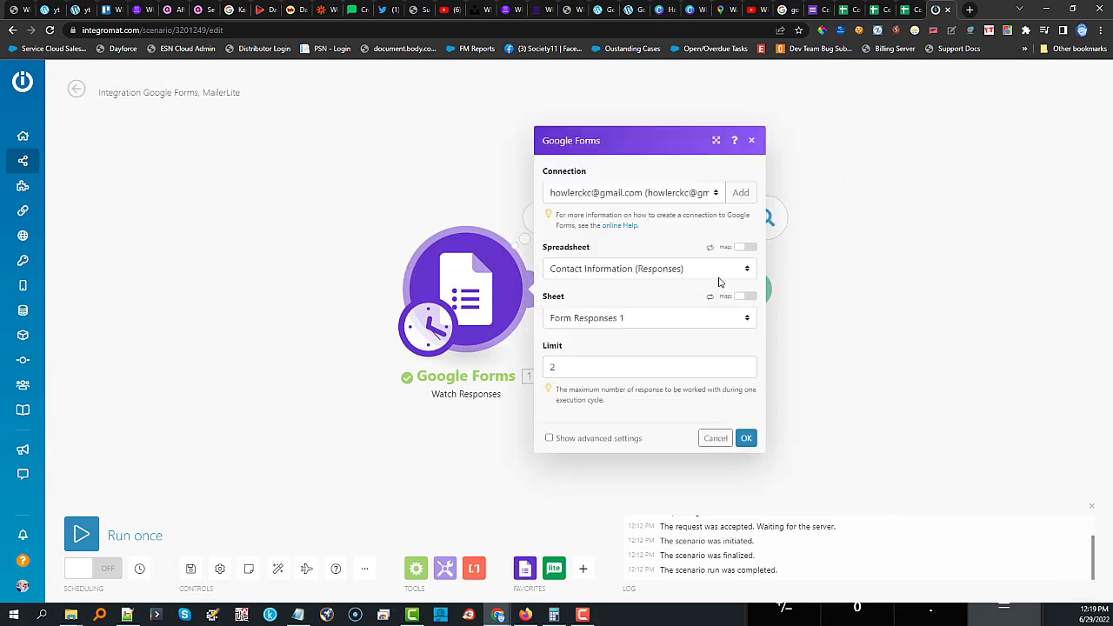
pyautogui.click(716, 271)
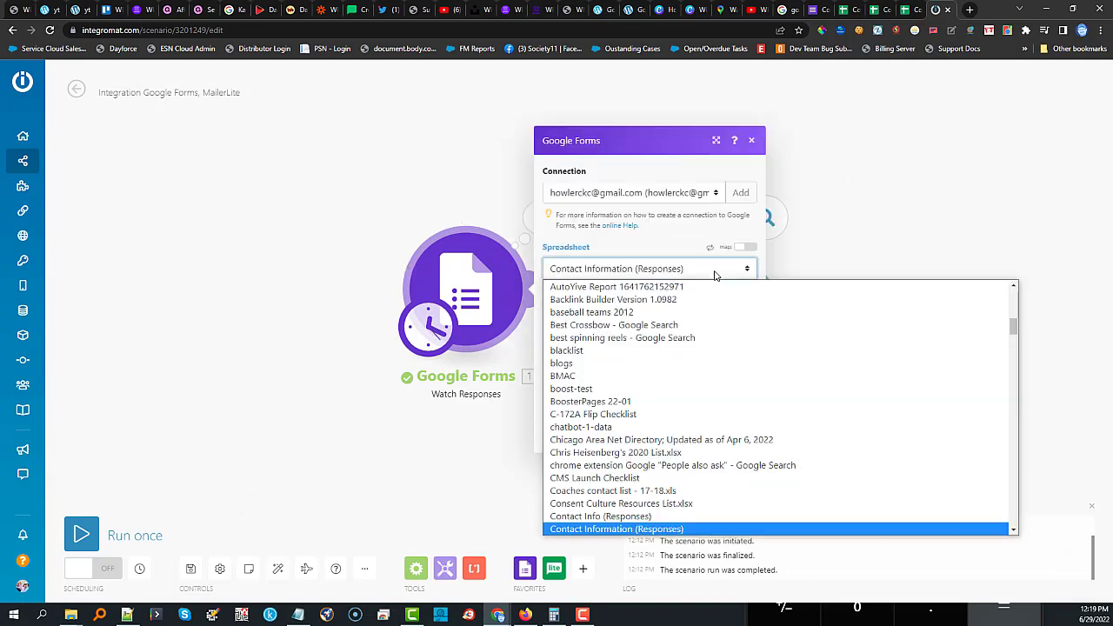
pyautogui.click(584, 516)
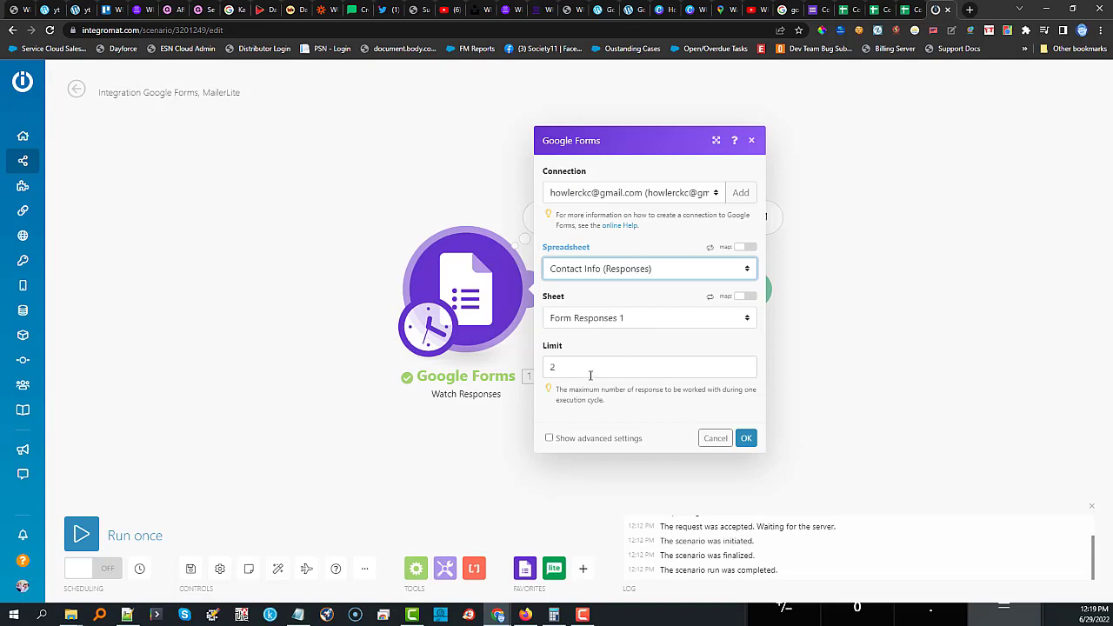
pyautogui.click(655, 322)
pyautogui.click(656, 337)
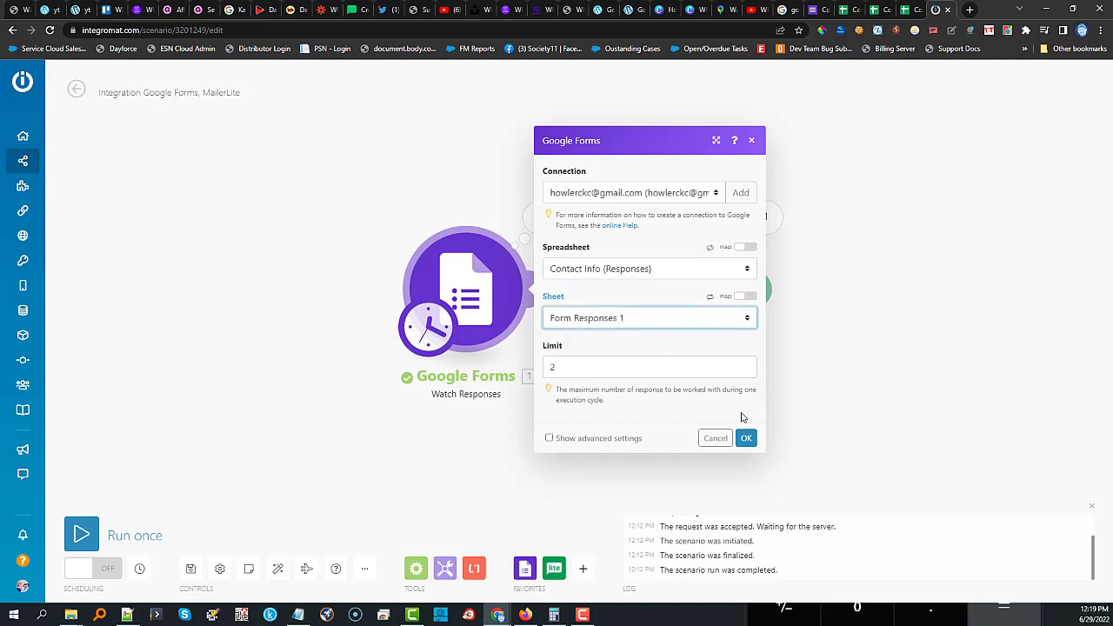
pyautogui.click(746, 437)
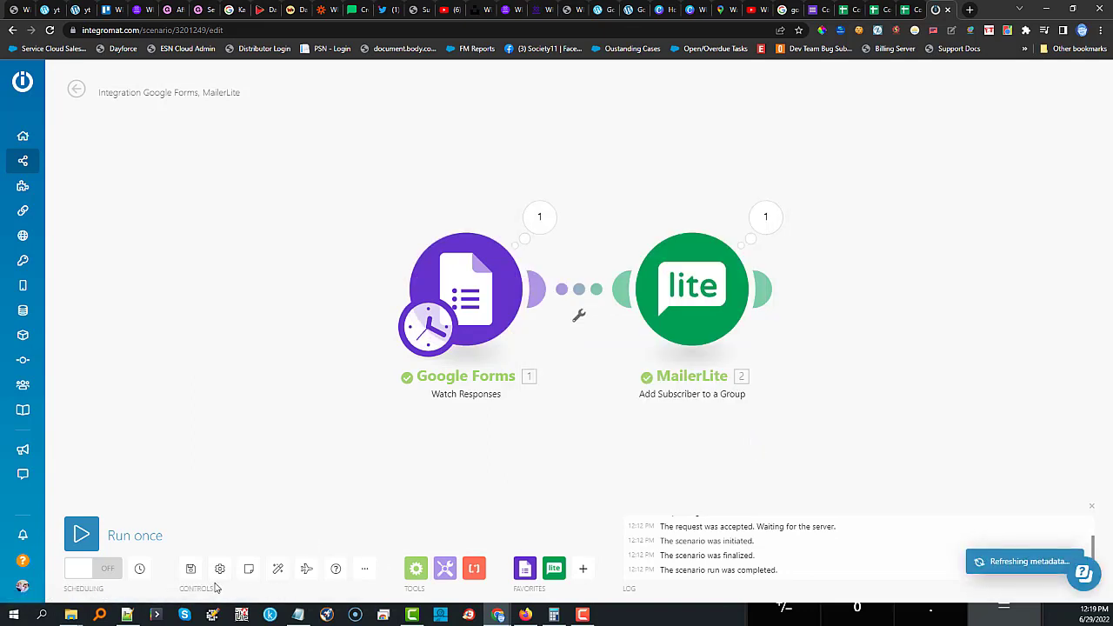
pyautogui.click(190, 567)
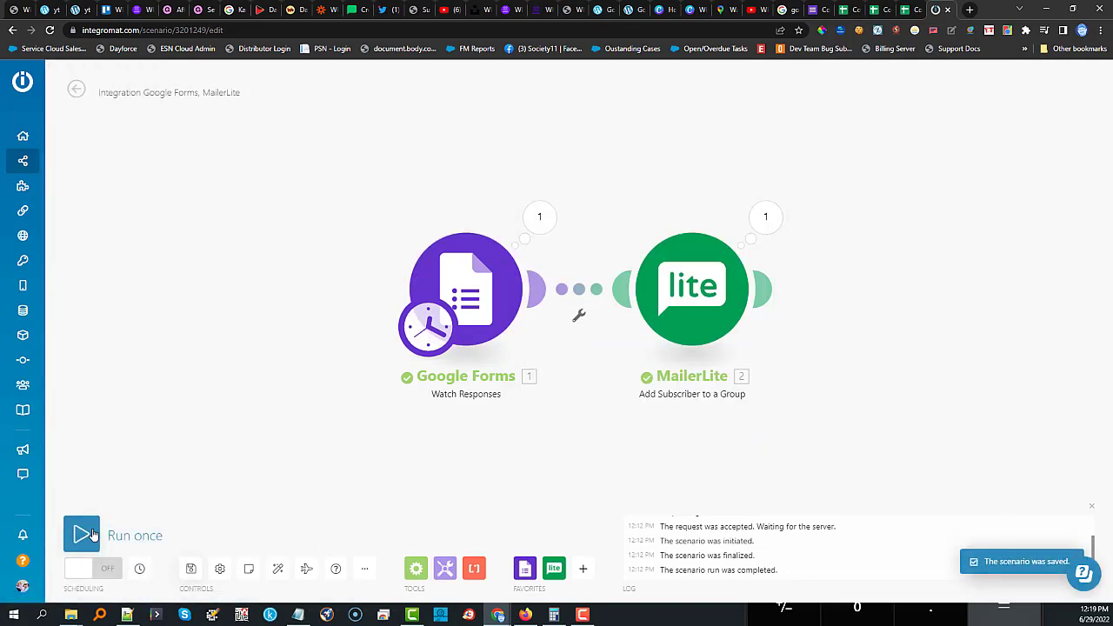
# Run the scenario once and inspect the Google Forms output for the test response's email.
pyautogui.click(82, 535)
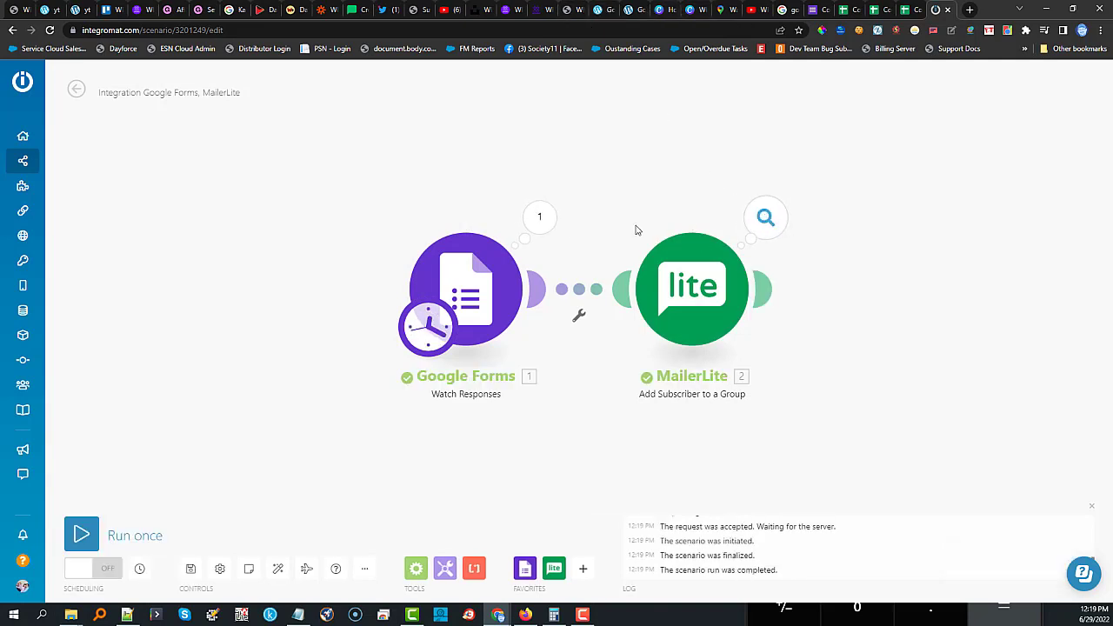
pyautogui.click(535, 233)
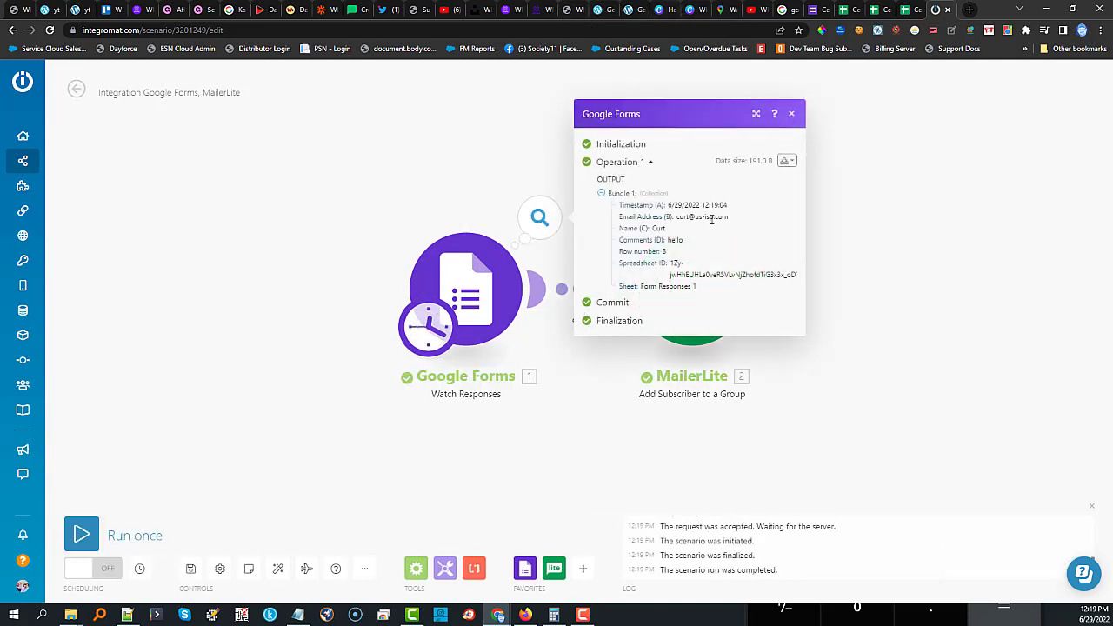
pyautogui.moveTo(737, 218); pyautogui.dragTo(630, 239)
pyautogui.click(791, 113)
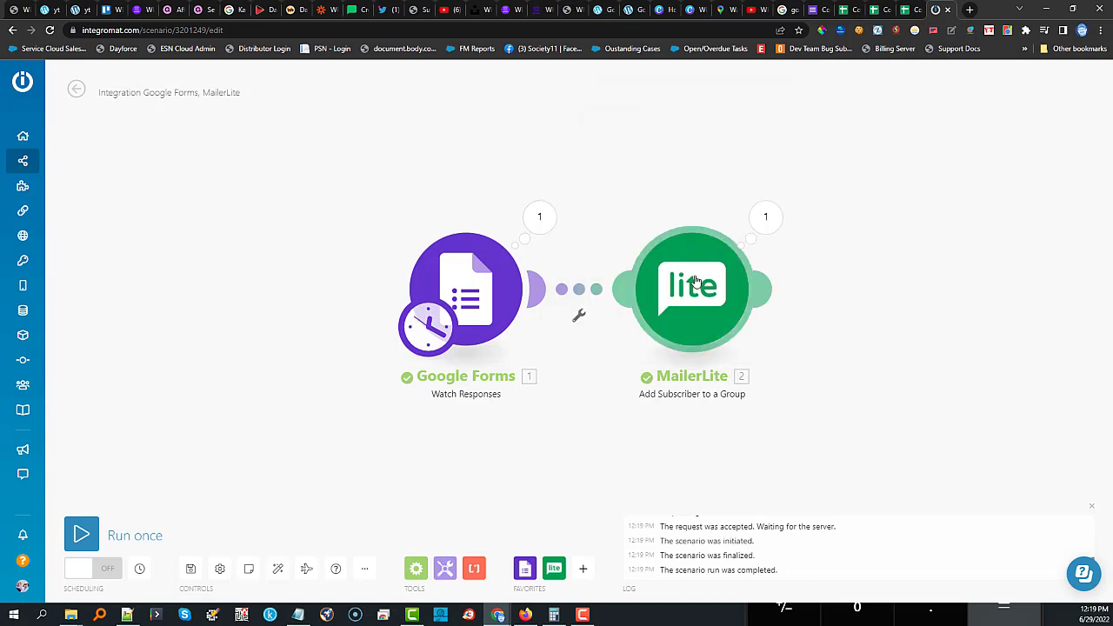